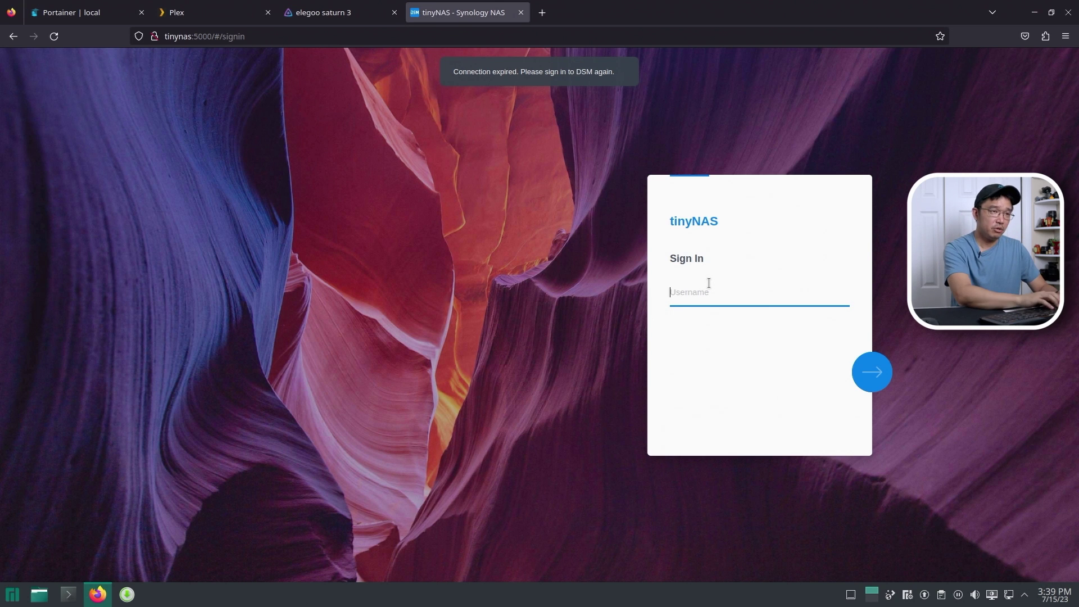
Step: Dismiss the login warning, sign in to tinyNAS, and open Package Center's All Packages list
key("Escape")
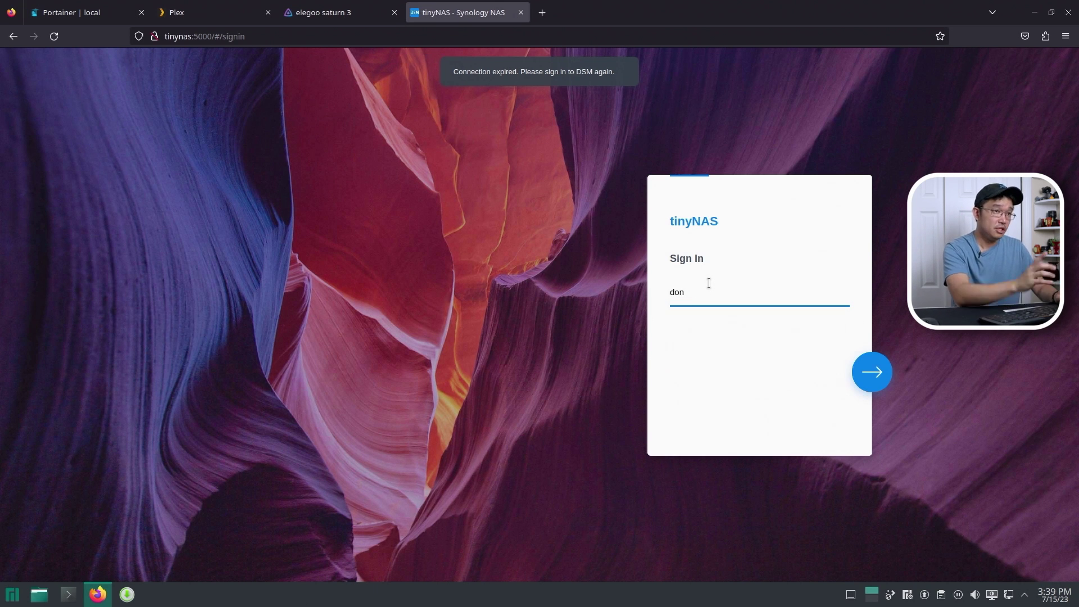
key("Return")
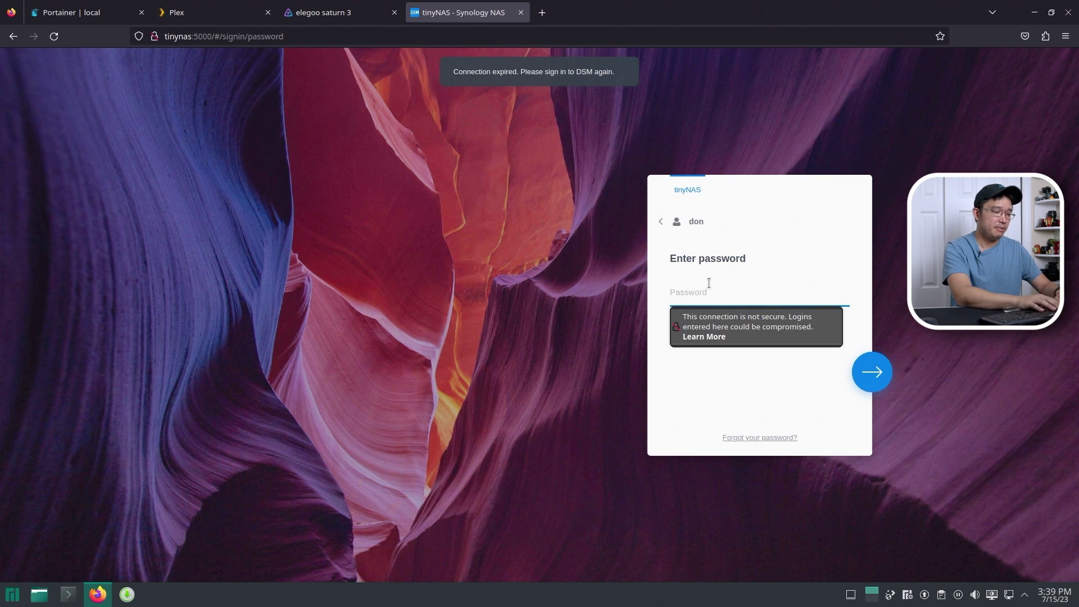
key("Return")
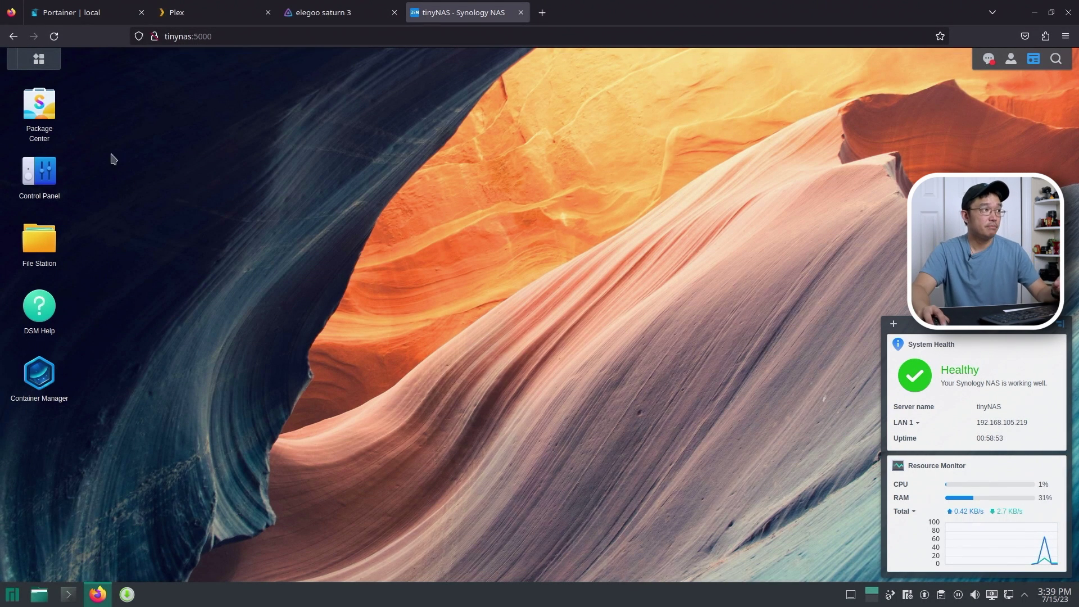
left_click(53, 120)
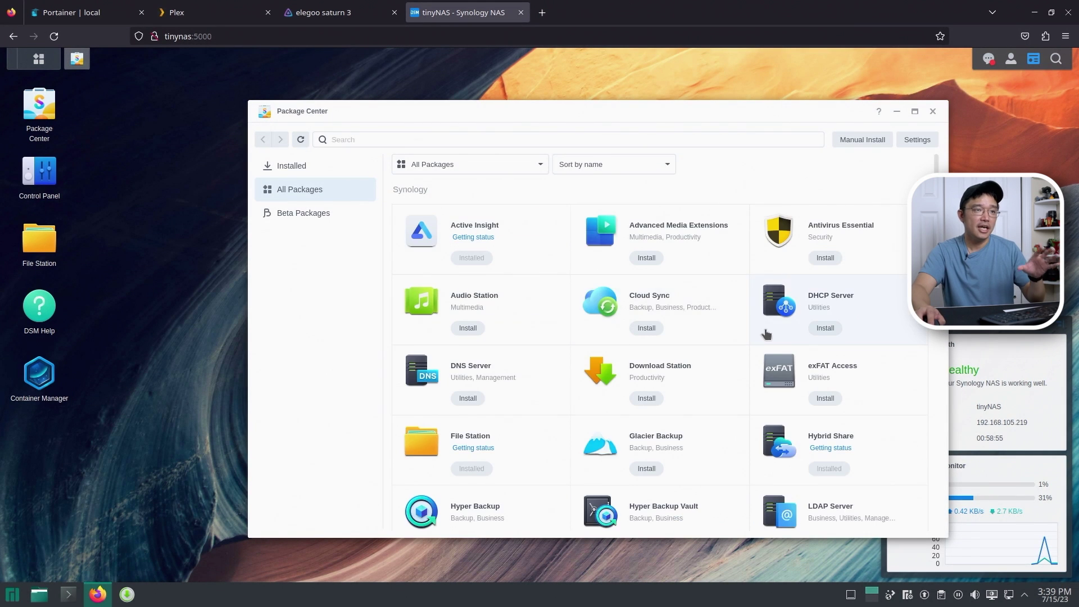
Step: Scroll through the All Packages catalogue, then open Control Panel over it
scroll(771, 314, "down", 6)
scroll(770, 335, "down", 1)
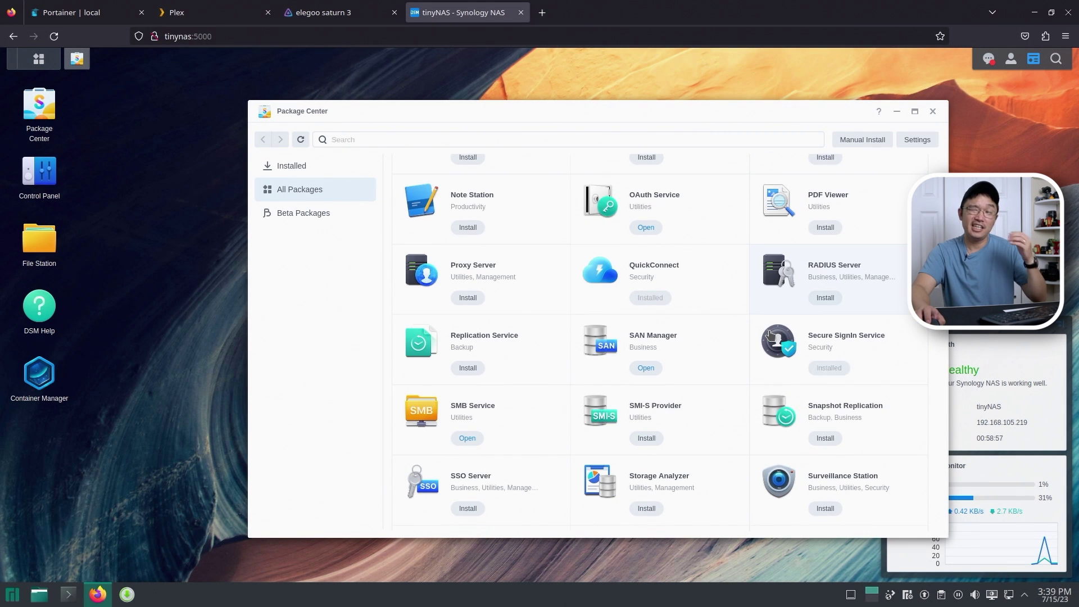
scroll(771, 335, "down", 1)
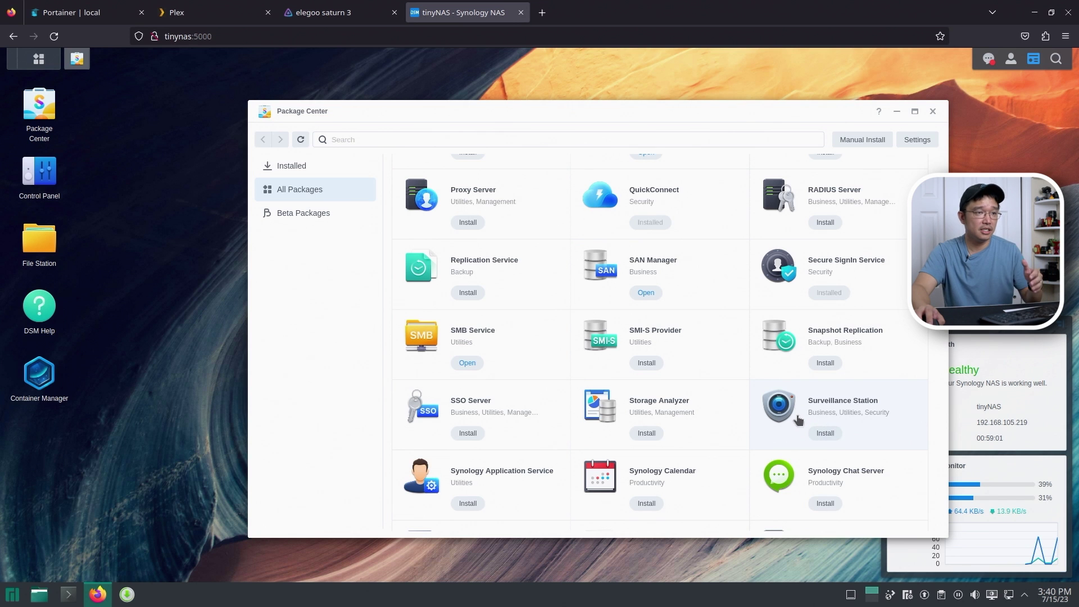
scroll(799, 420, "down", 1)
scroll(742, 395, "up", 8)
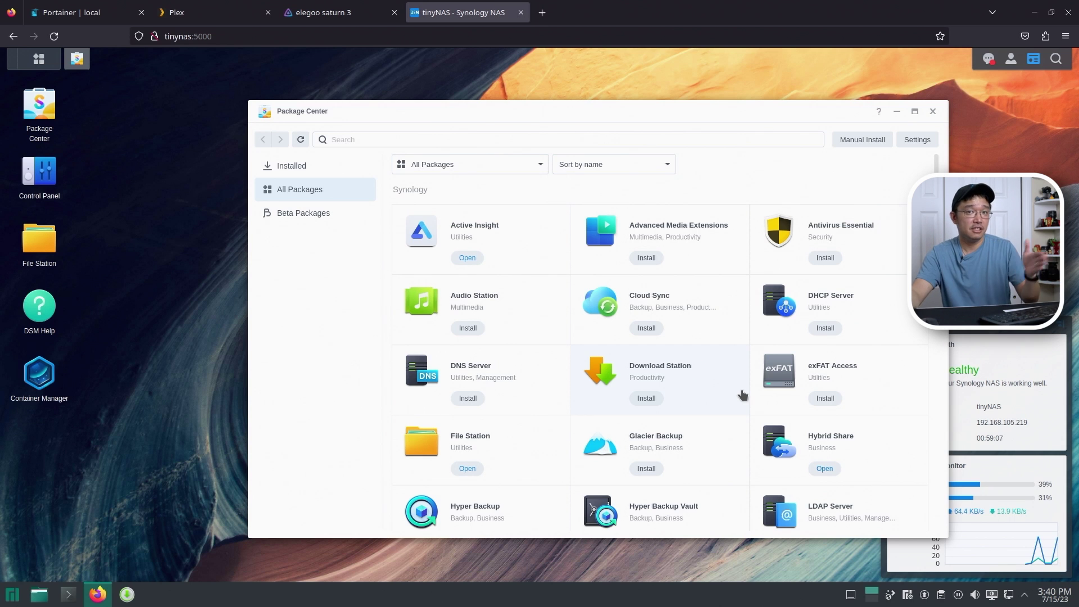
scroll(743, 395, "down", 20)
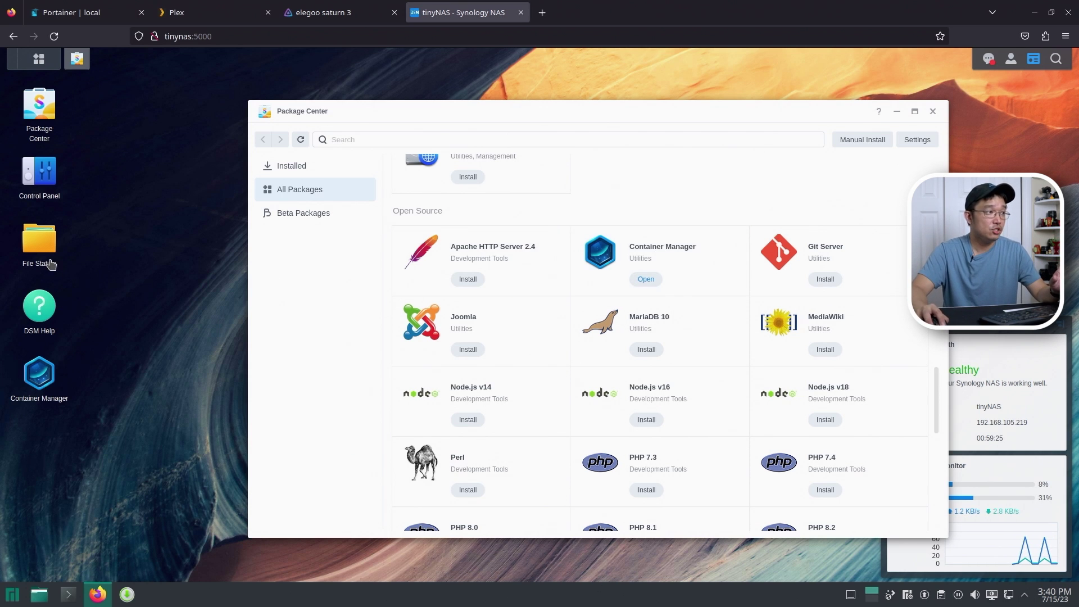
left_click(37, 189)
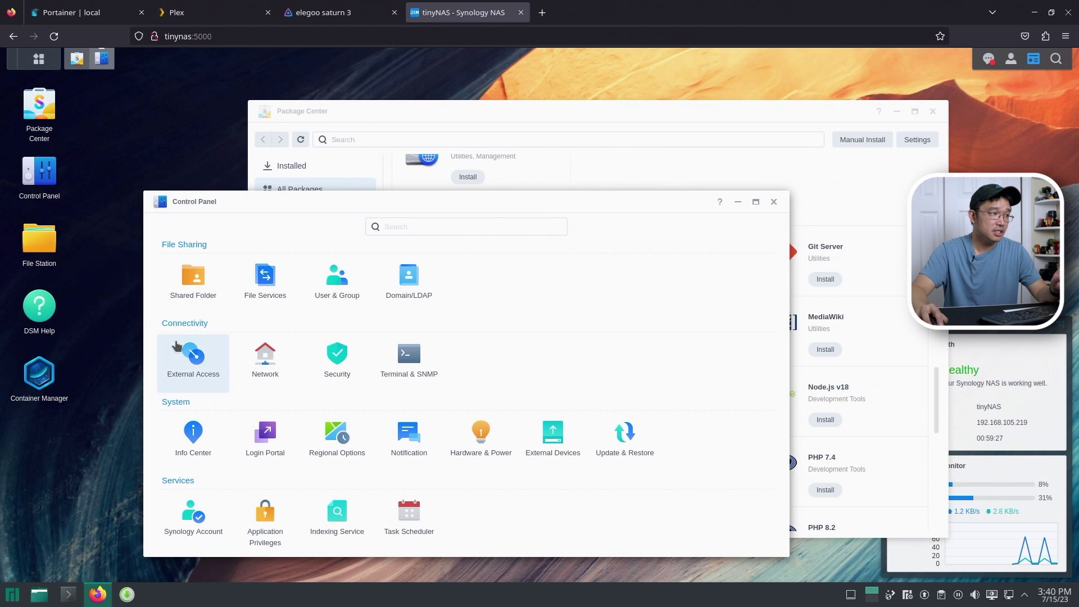
Step: Open Info Center and review the General, Network and Storage information
left_click(198, 437)
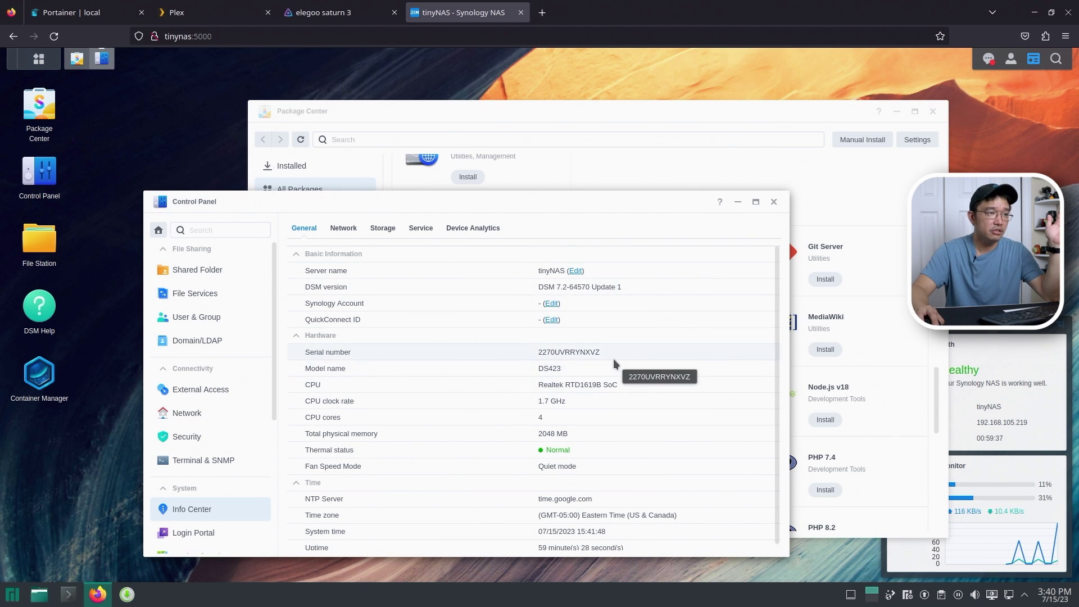
scroll(625, 382, "down", 1)
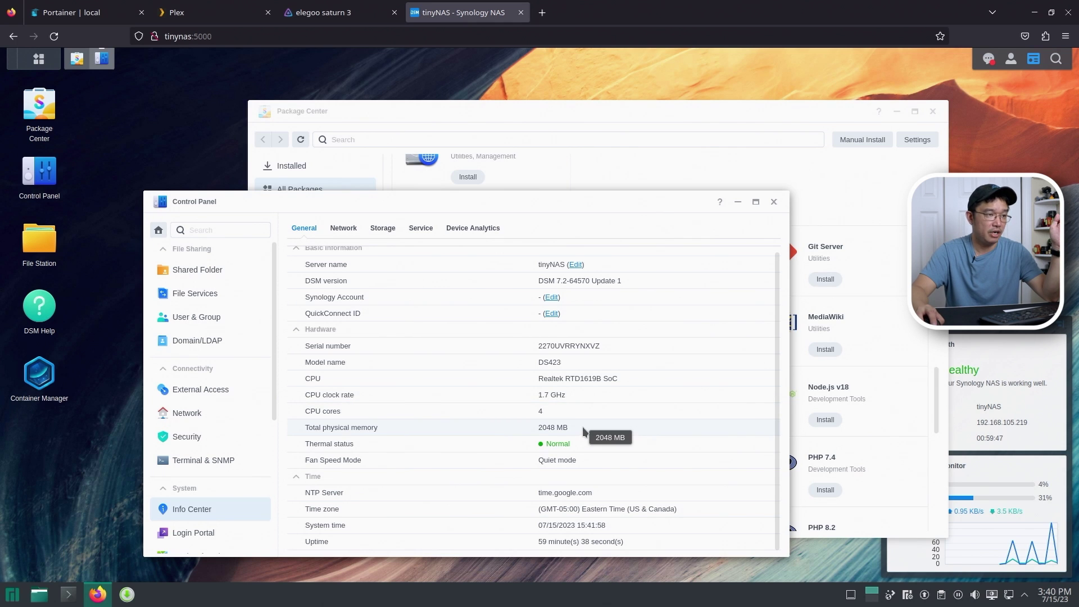
scroll(589, 457, "up", 1)
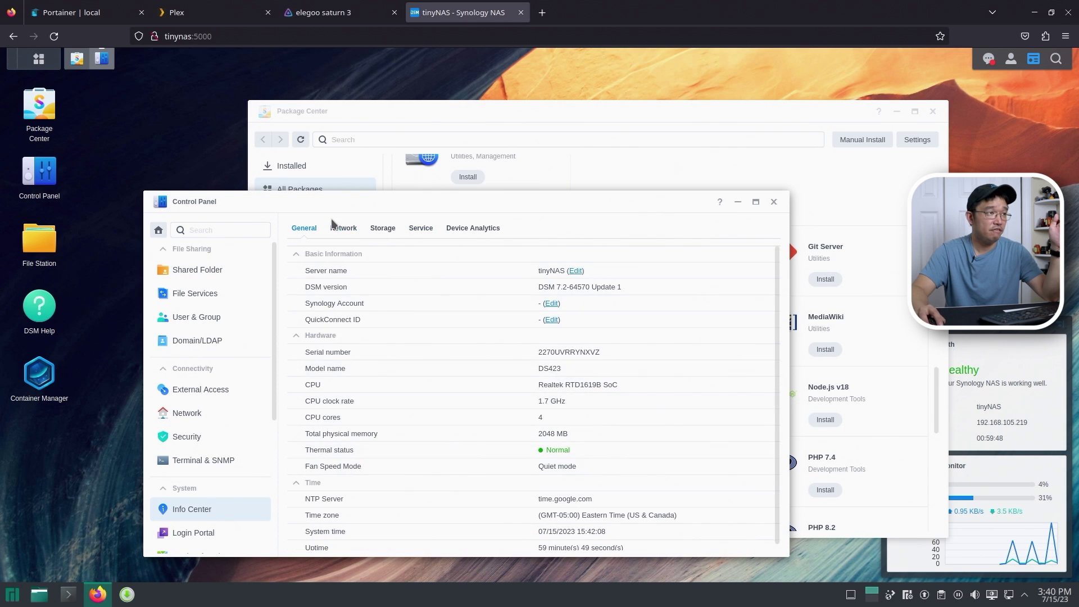
left_click(341, 228)
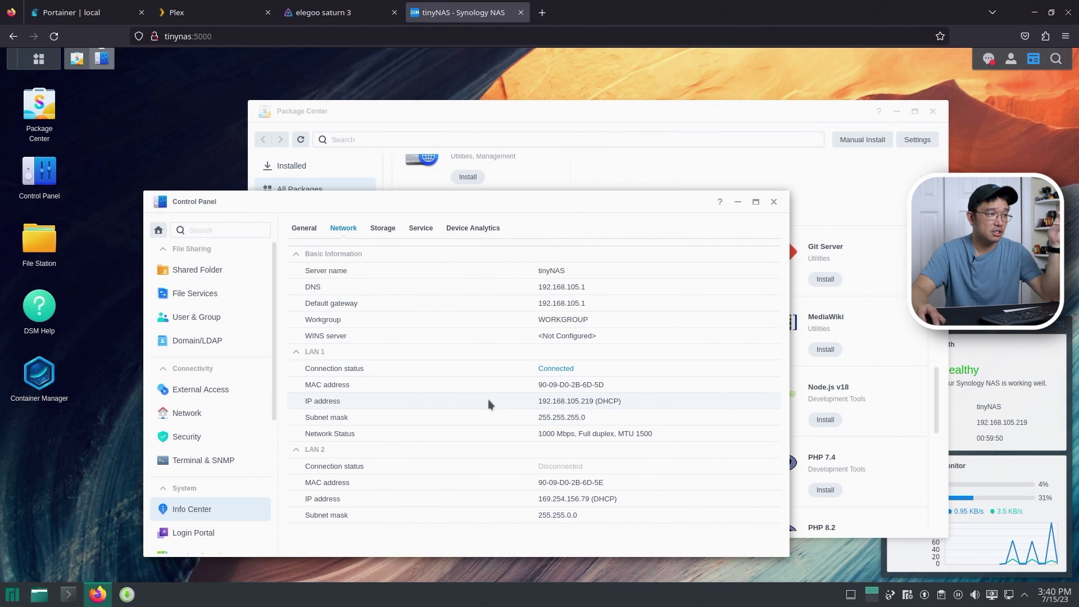
left_click(384, 228)
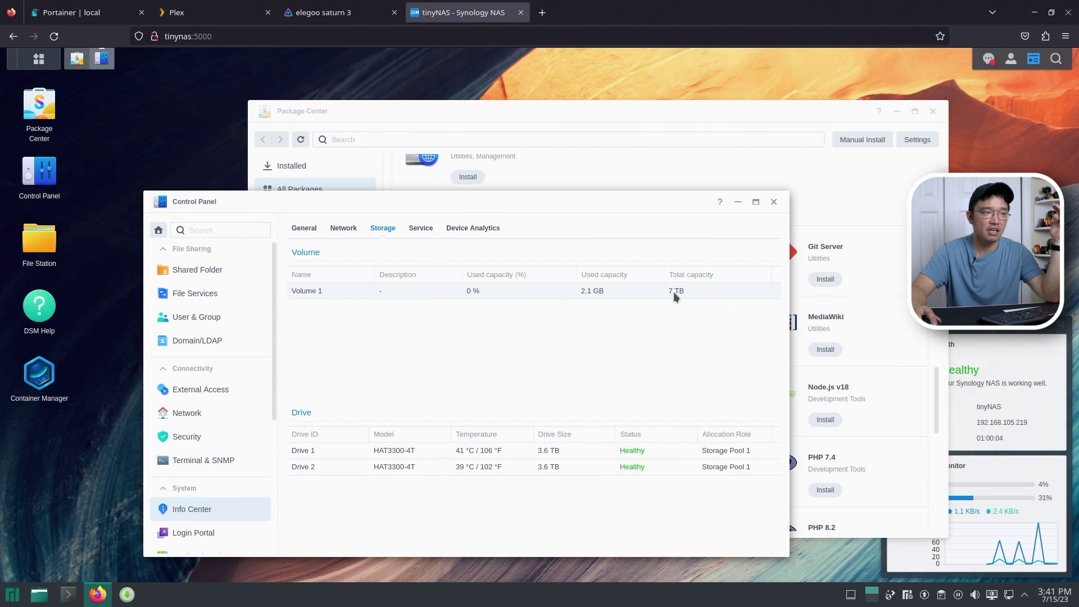
Step: Review the Service and Device Analytics tabs, view Domain/LDAP, then close Control Panel
left_click(421, 225)
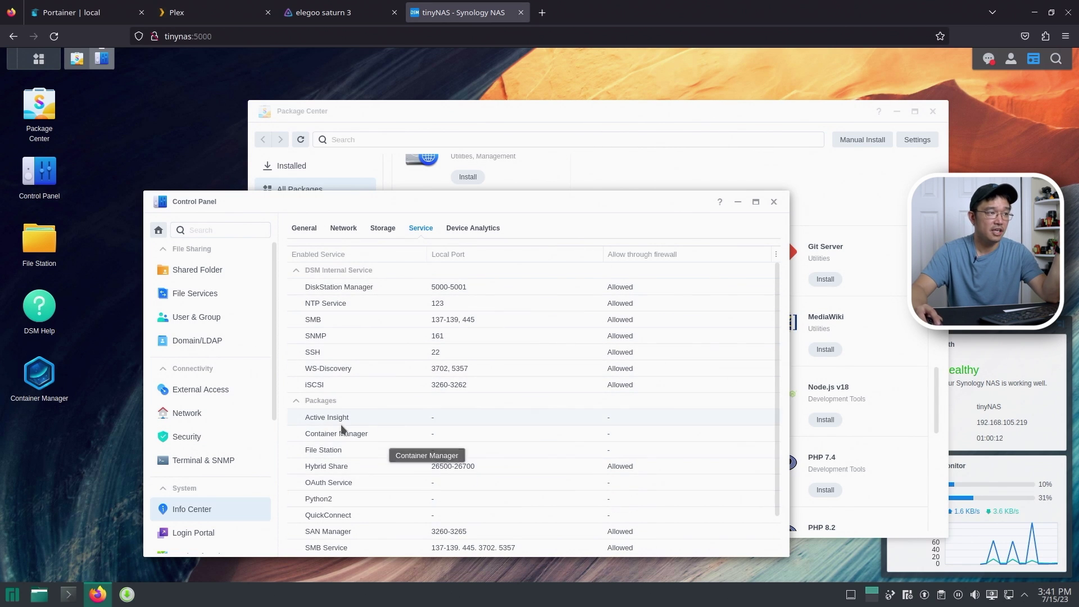
left_click(462, 231)
left_click(296, 227)
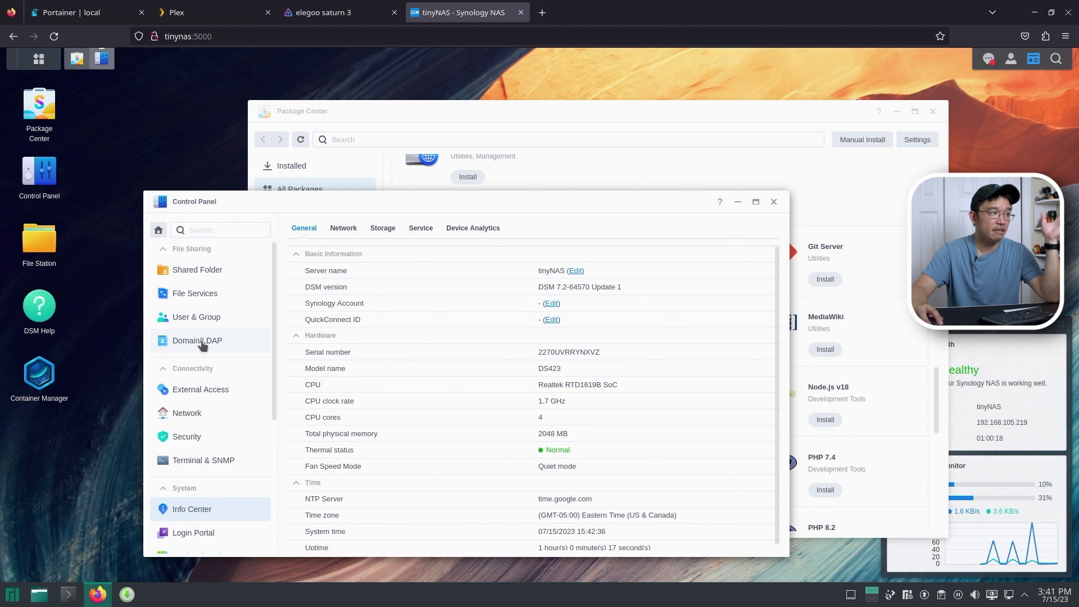
left_click(202, 341)
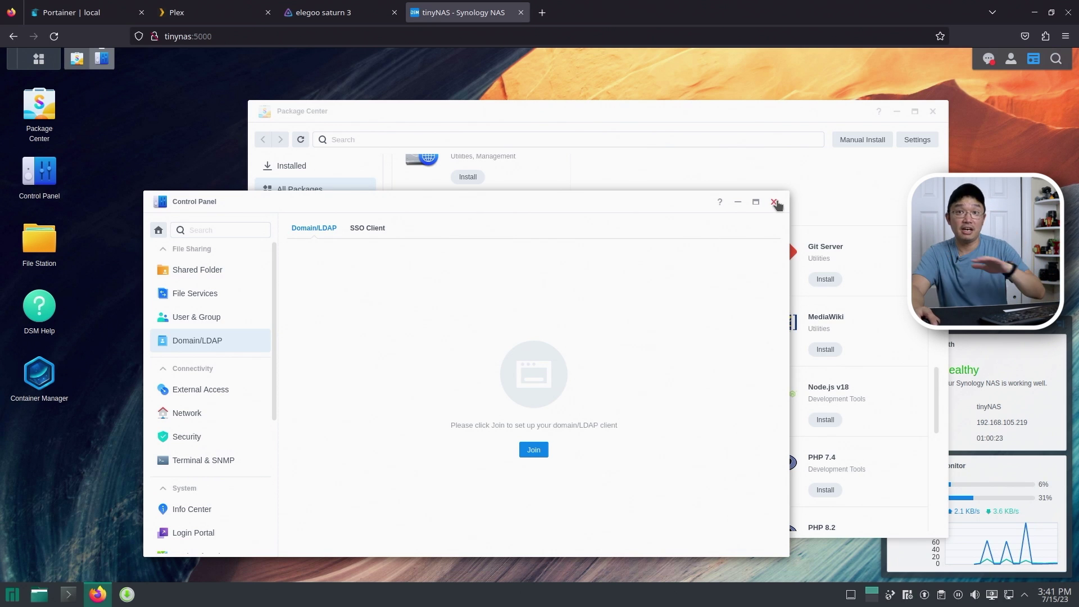
left_click(774, 202)
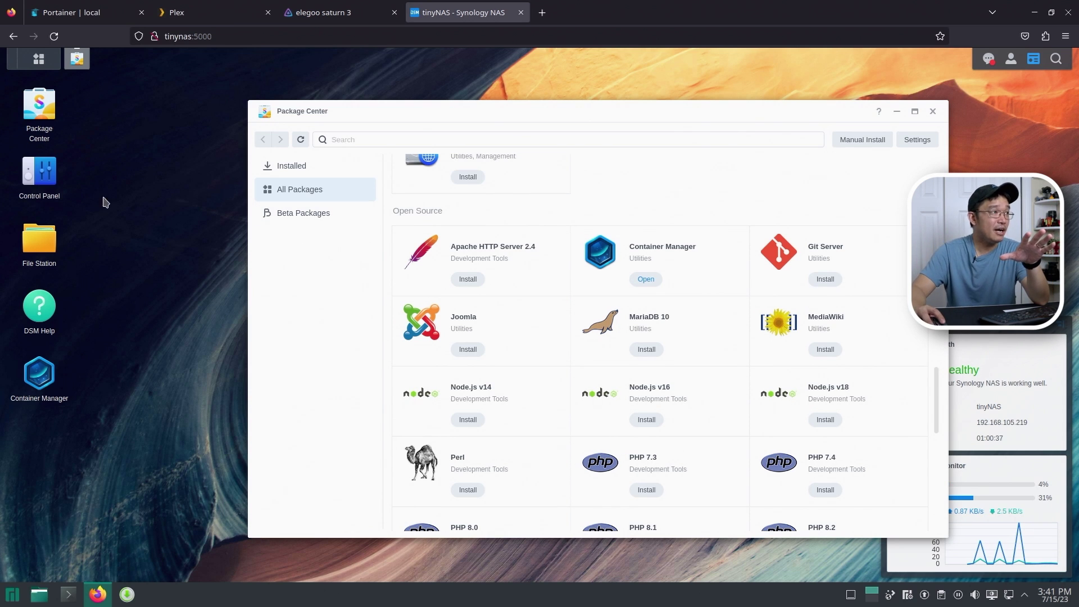
Step: In Container Manager, view the jellyfin, plex and portainer containers and the Registry, then switch to Portainer
left_click(20, 368)
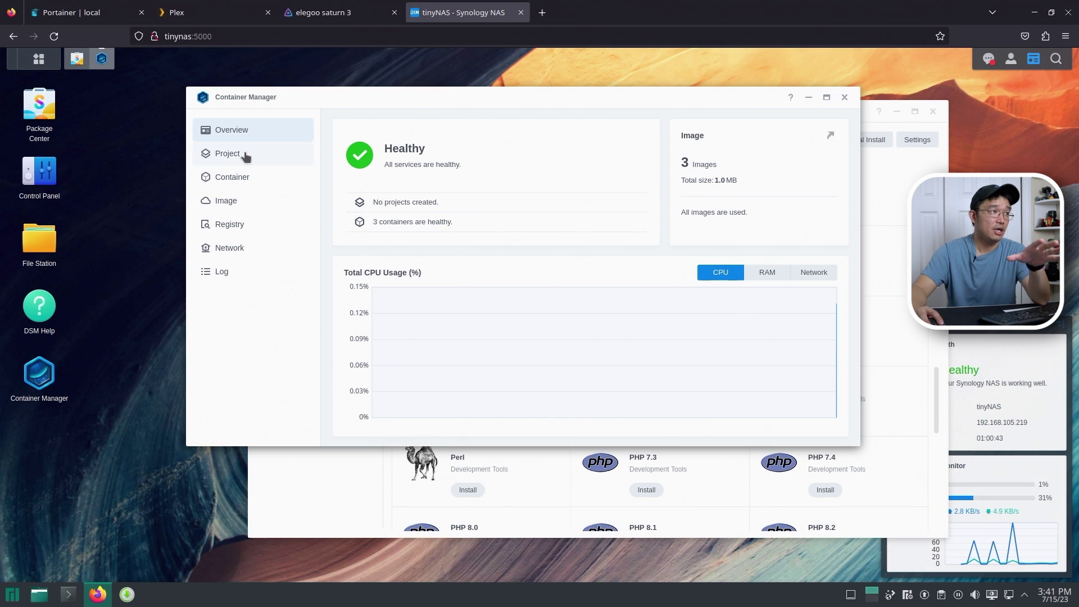
left_click(233, 179)
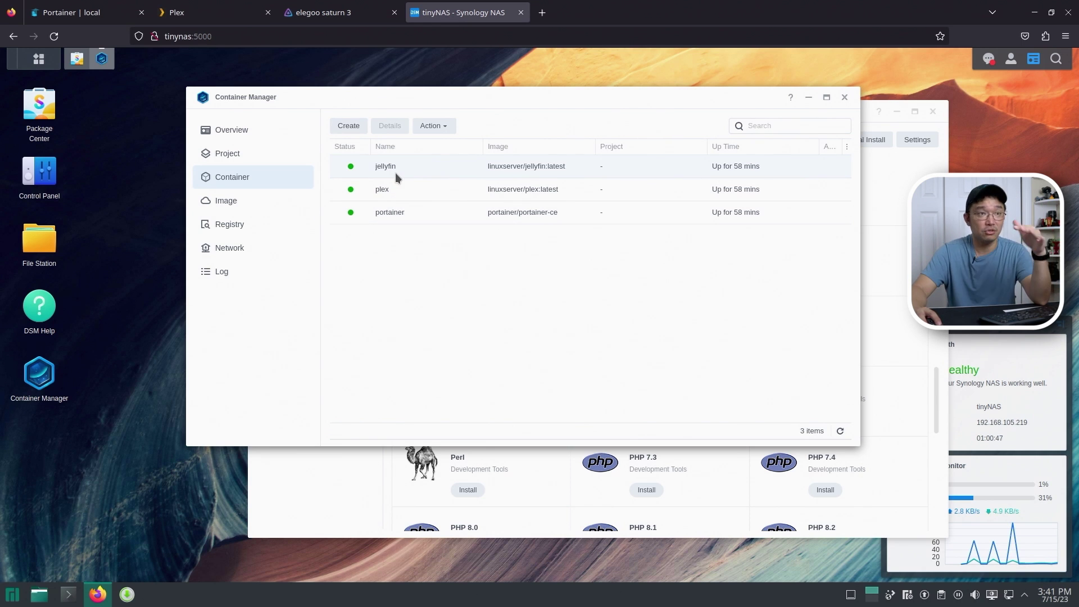
left_click(224, 223)
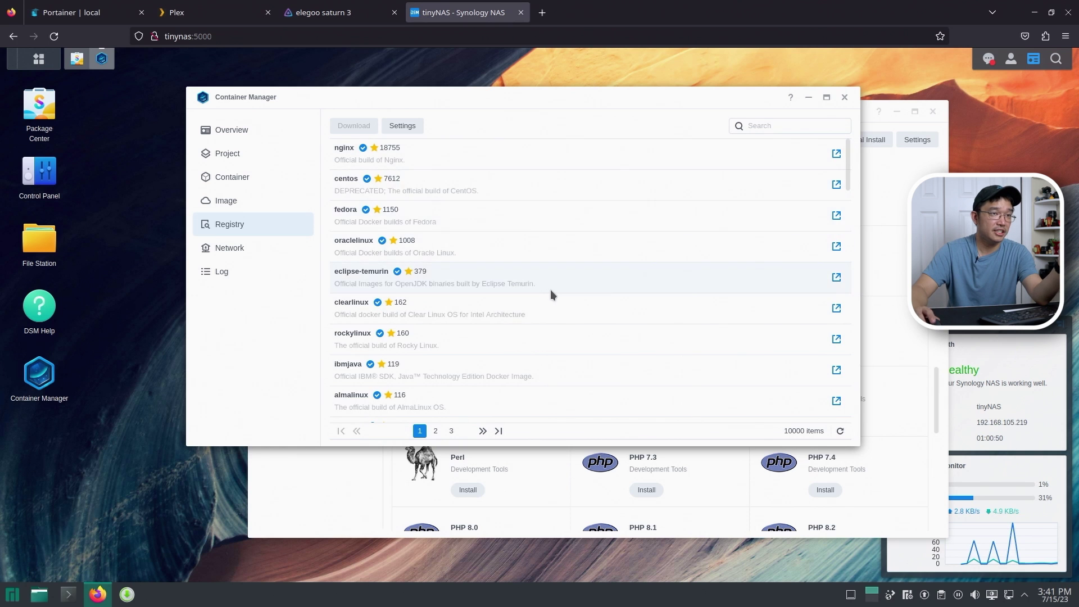
scroll(542, 294, "down", 5)
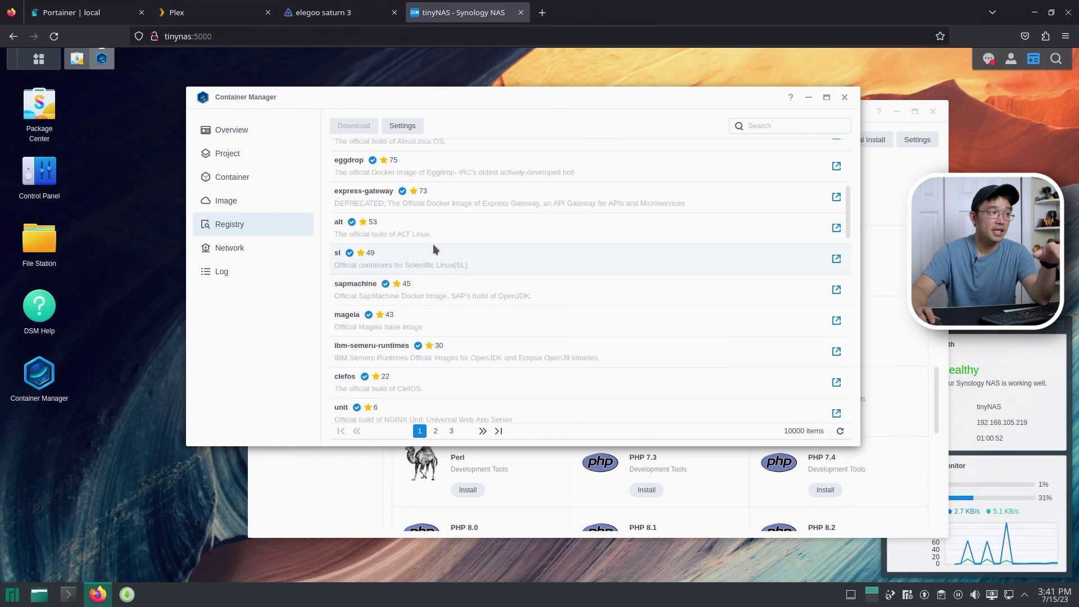
scroll(433, 243, "up", 5)
left_click(87, 12)
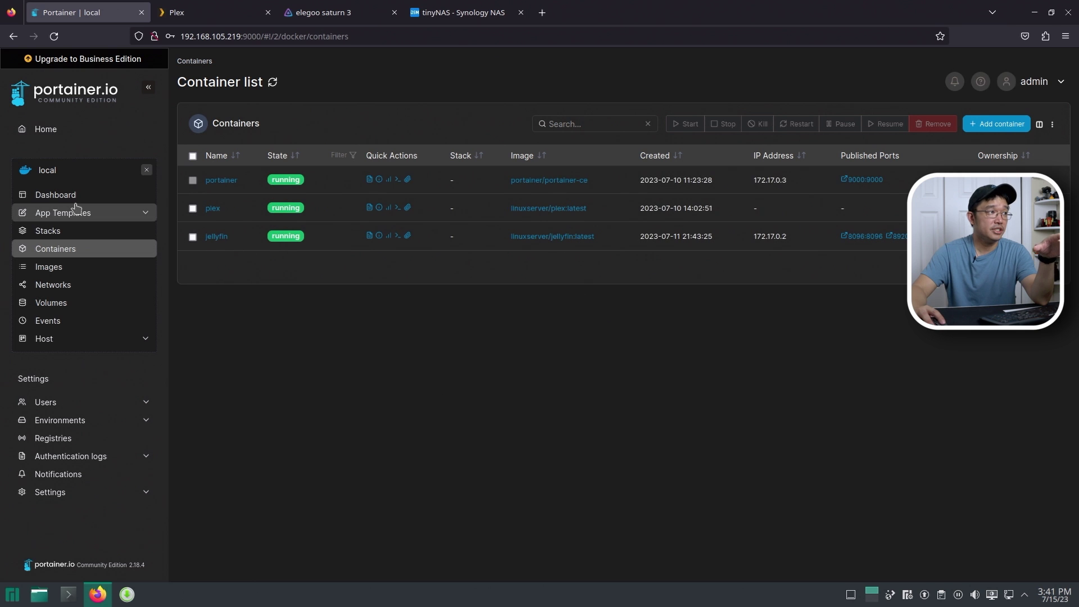
Step: Inspect the portainer-v2-arm64.json App Templates URL in Portainer Settings, then open App Templates
left_click(46, 130)
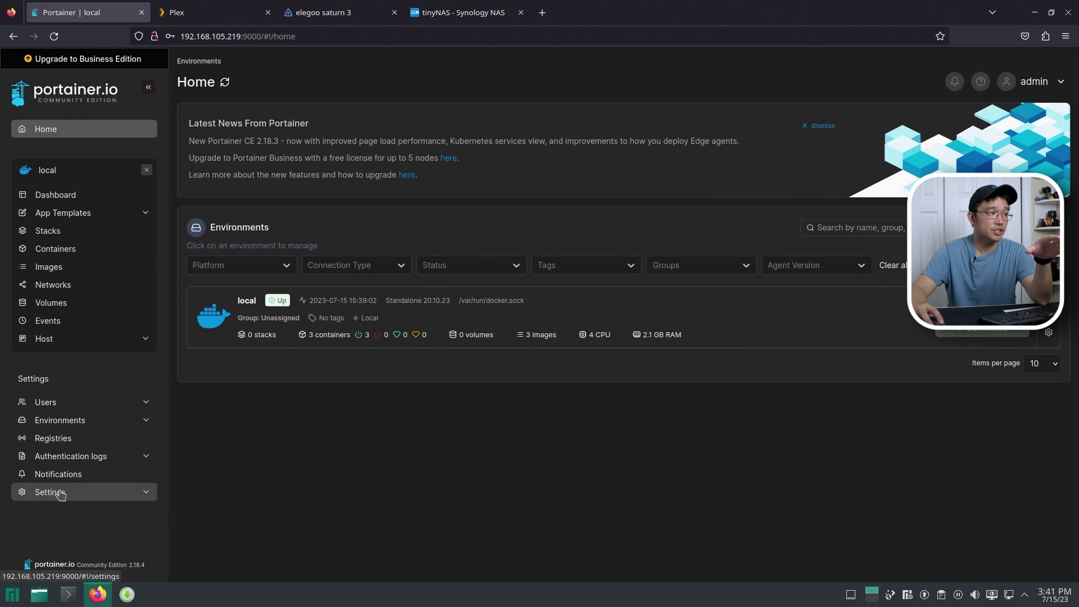
left_click(61, 493)
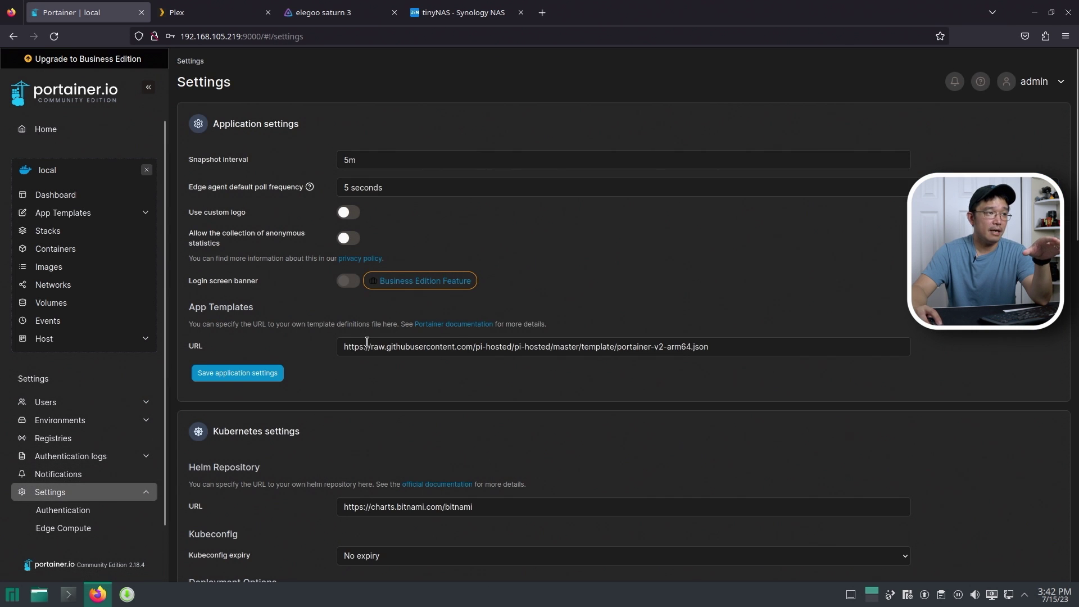
left_click_drag(367, 342, 430, 344)
left_click(430, 346)
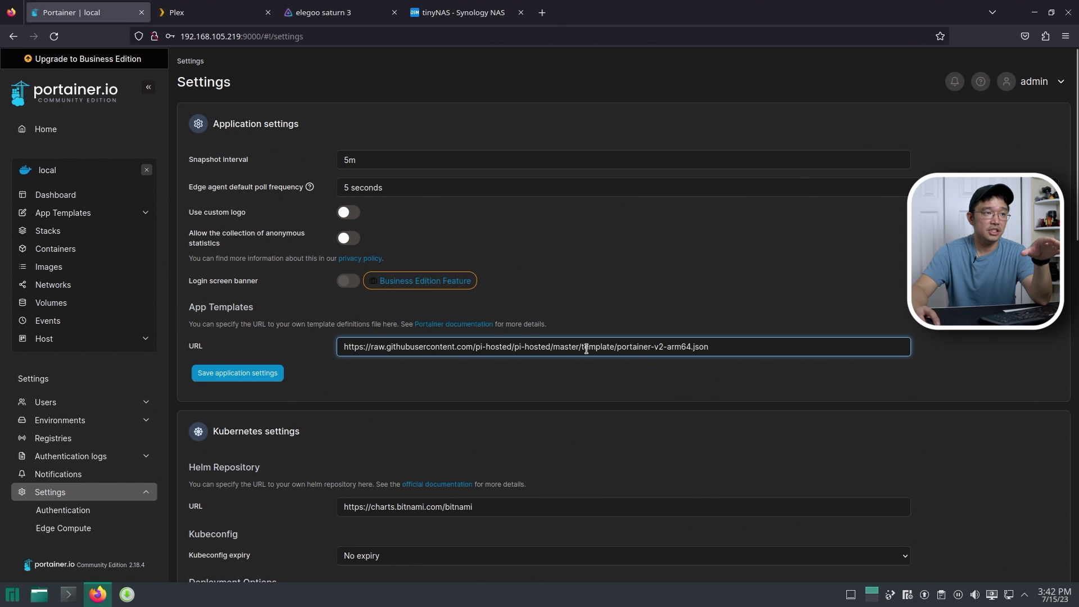
left_click_drag(608, 349, 622, 349)
left_click(639, 347)
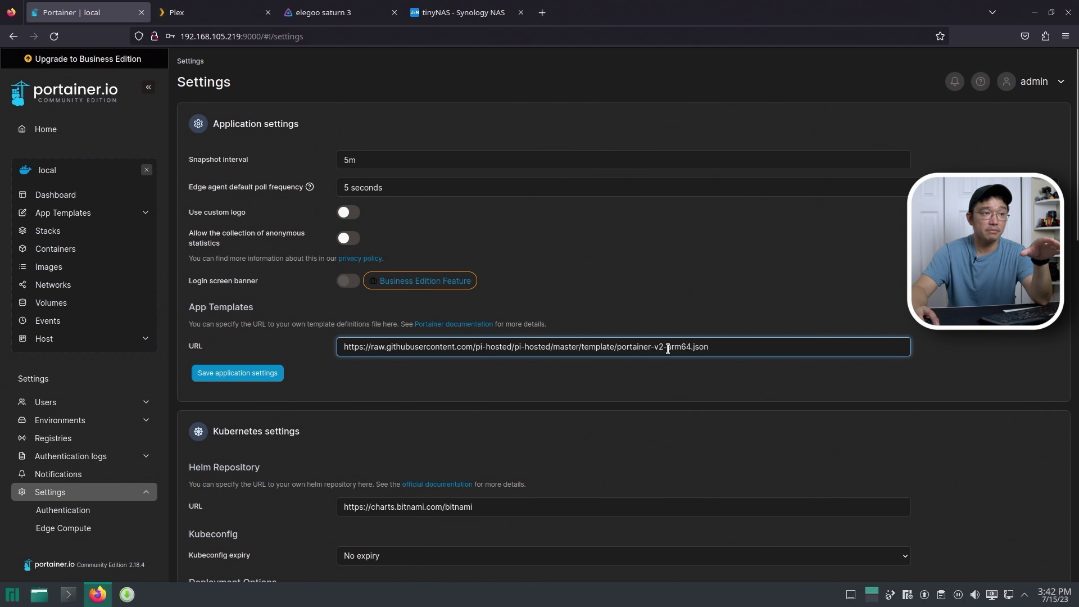
double_click(679, 347)
left_click(684, 348)
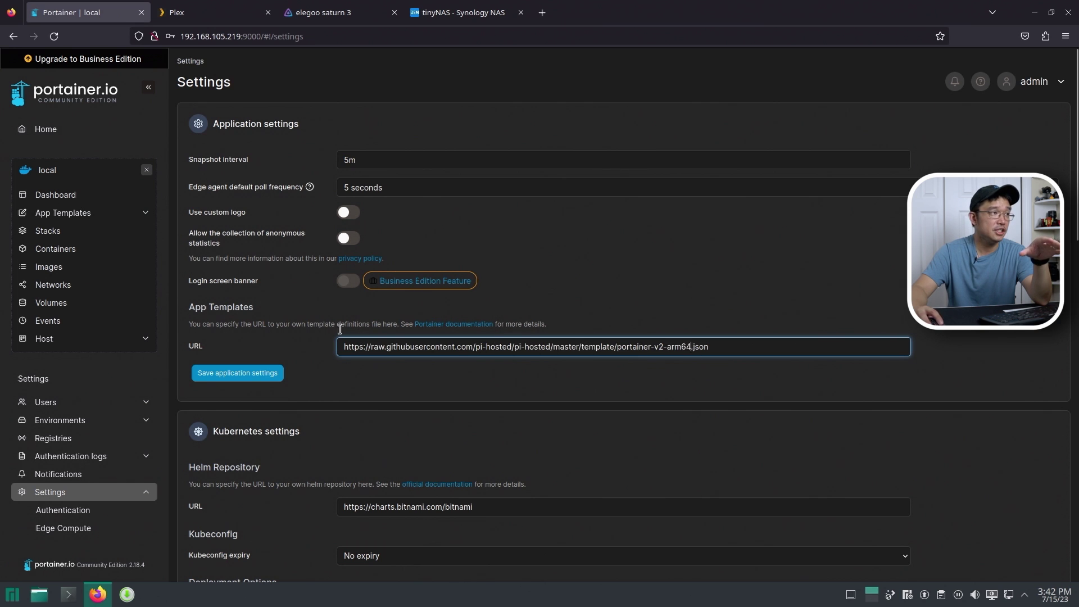
left_click(91, 196)
left_click(73, 213)
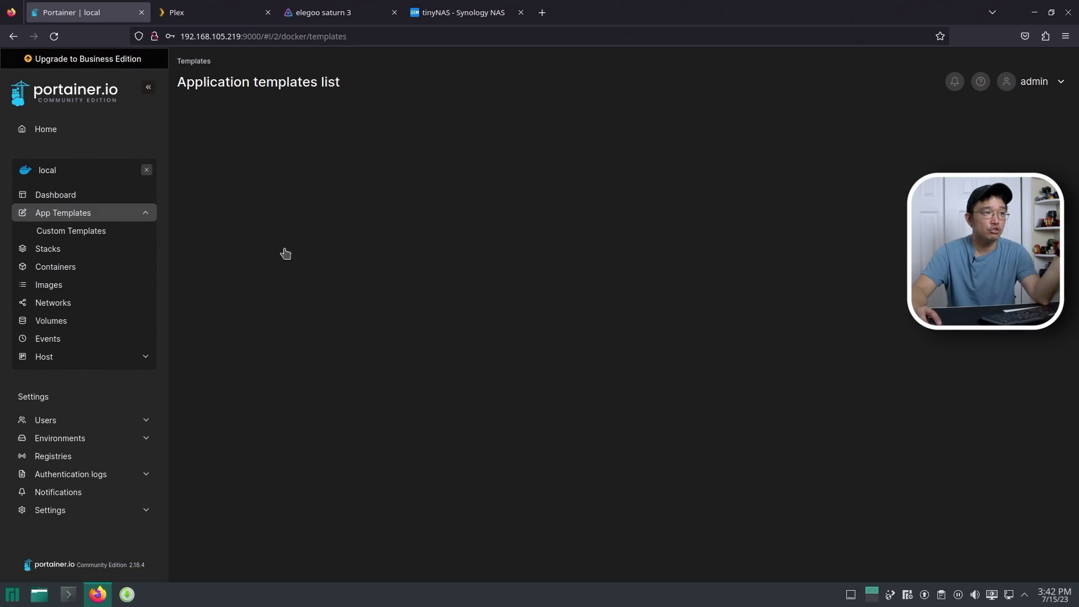
scroll(577, 273, "down", 10)
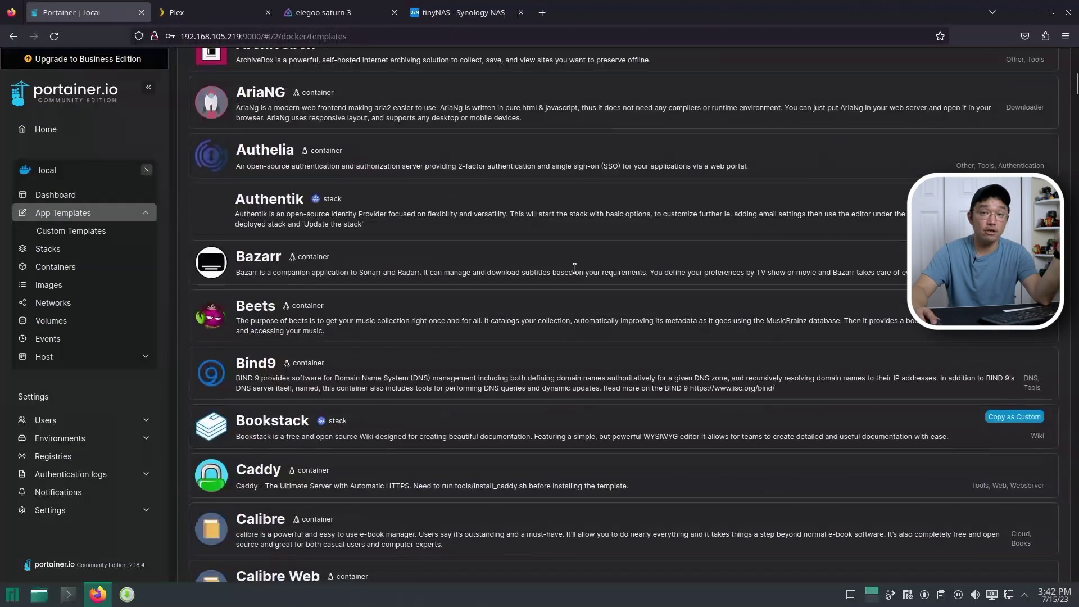
scroll(575, 267, "down", 20)
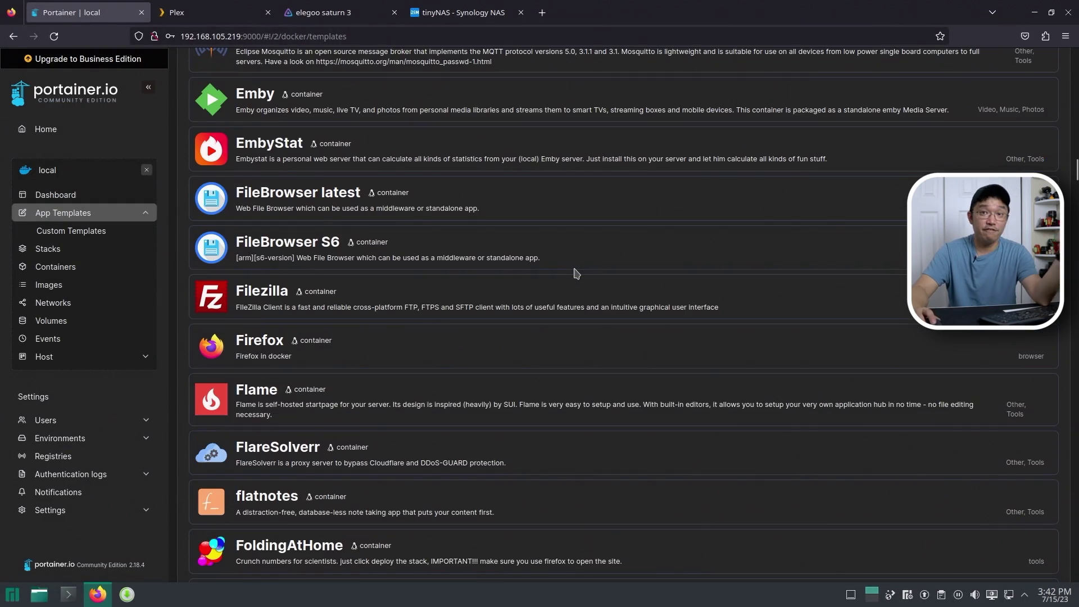
scroll(576, 273, "down", 3)
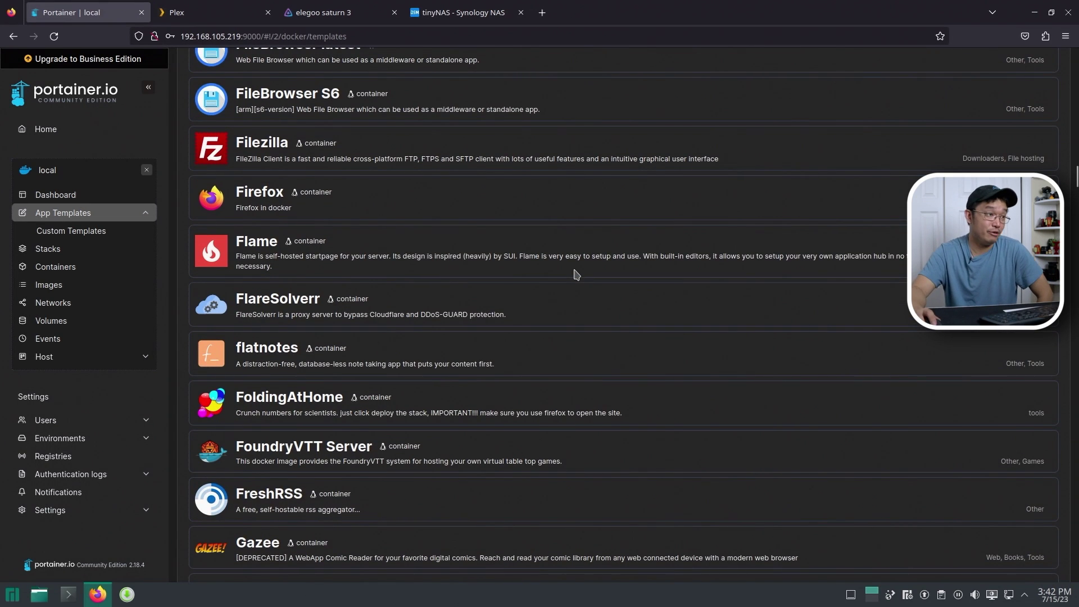
scroll(576, 274, "down", 10)
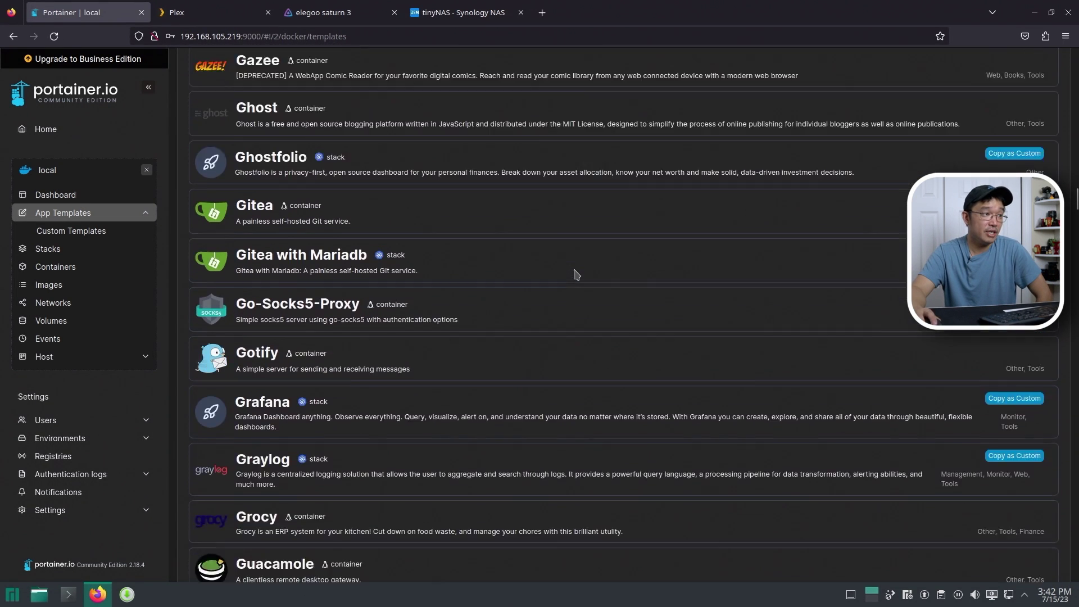
scroll(576, 274, "down", 8)
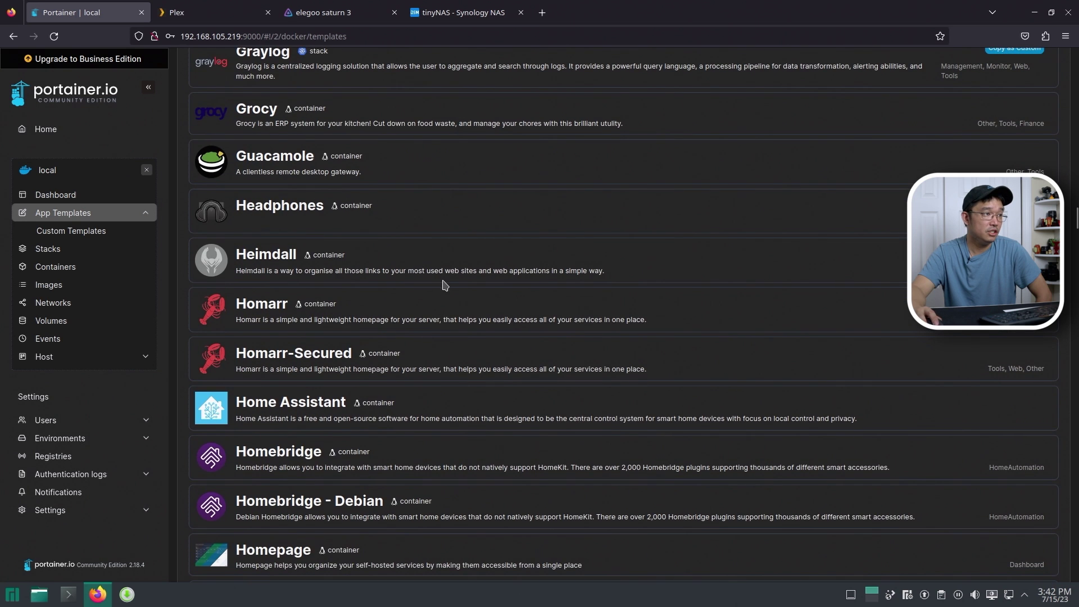
scroll(397, 295, "down", 3)
scroll(413, 323, "down", 9)
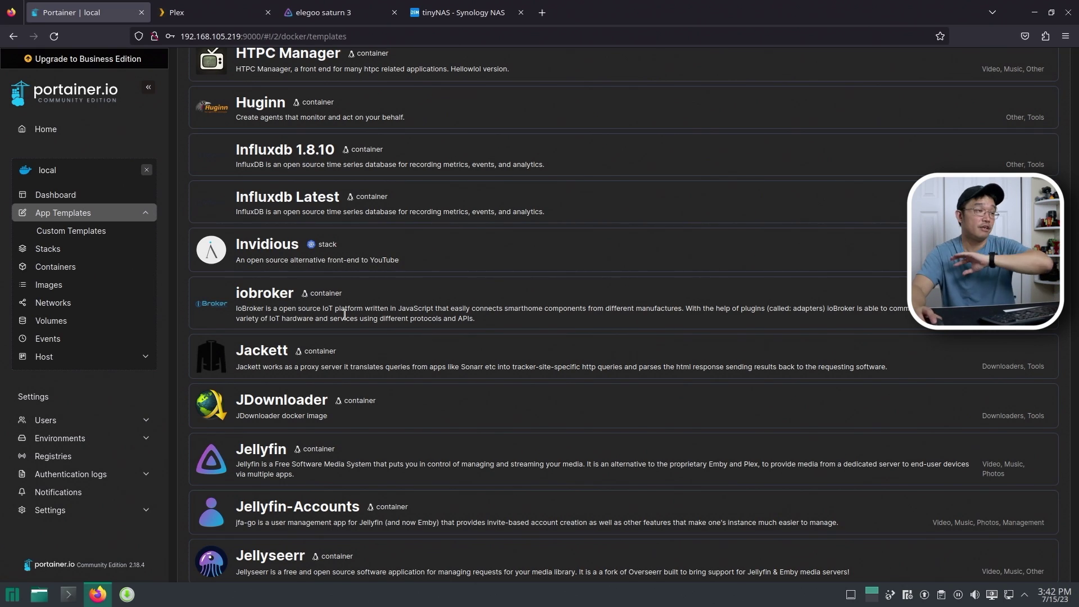
scroll(344, 313, "up", 20)
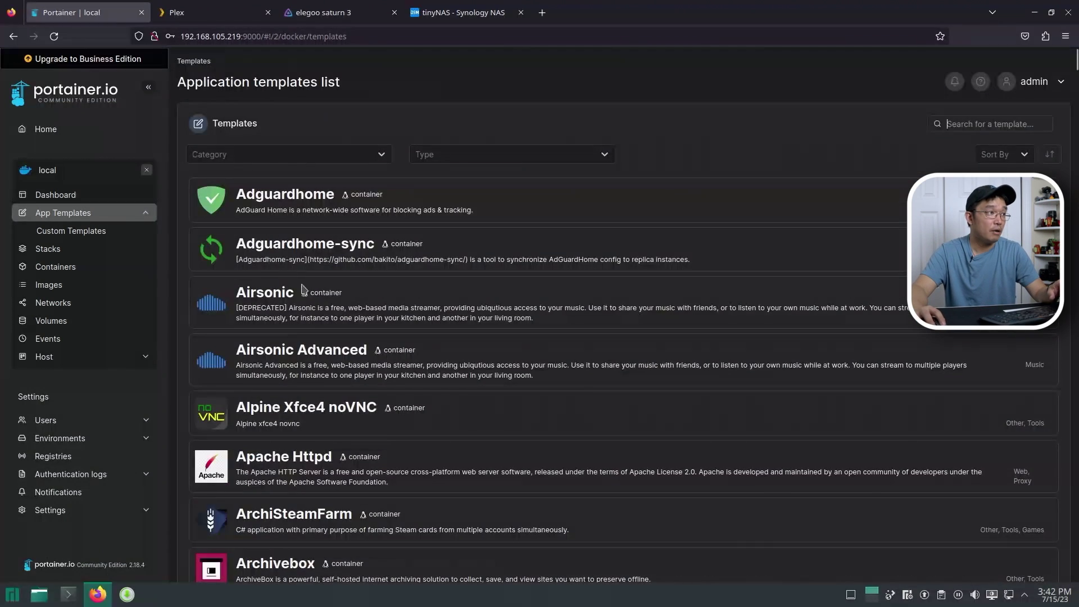
Step: List Portainer's running portainer, plex and jellyfin containers, then switch to the Plex tab
left_click(55, 195)
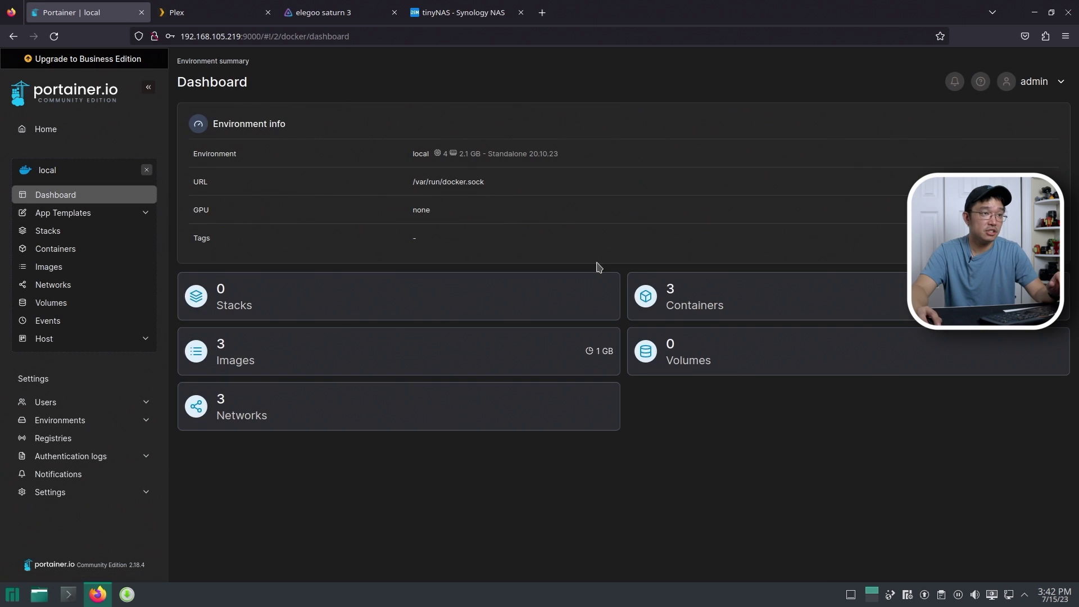
left_click(699, 297)
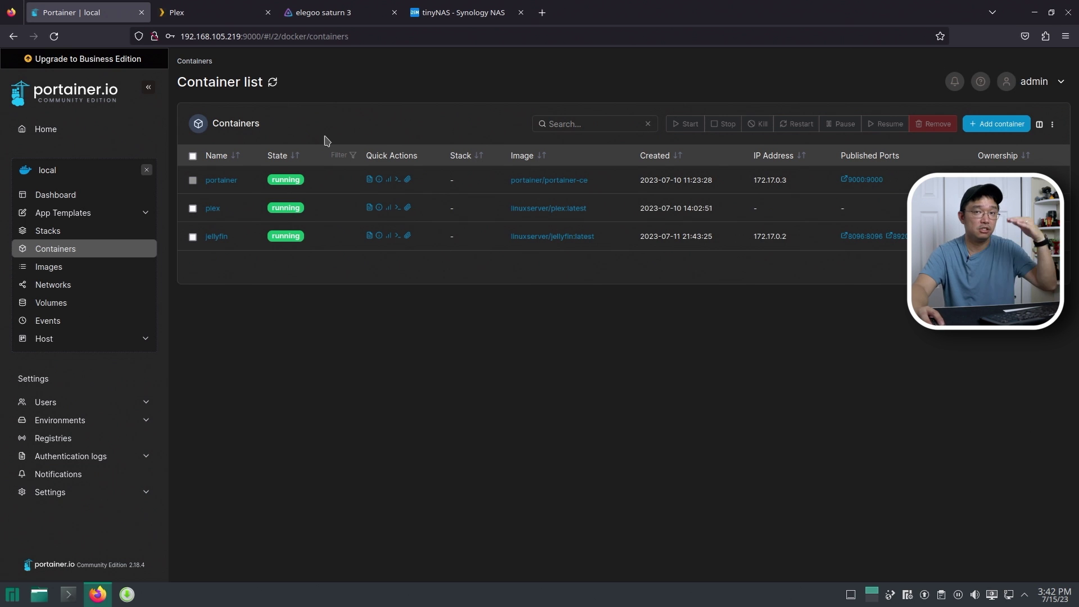
left_click(225, 13)
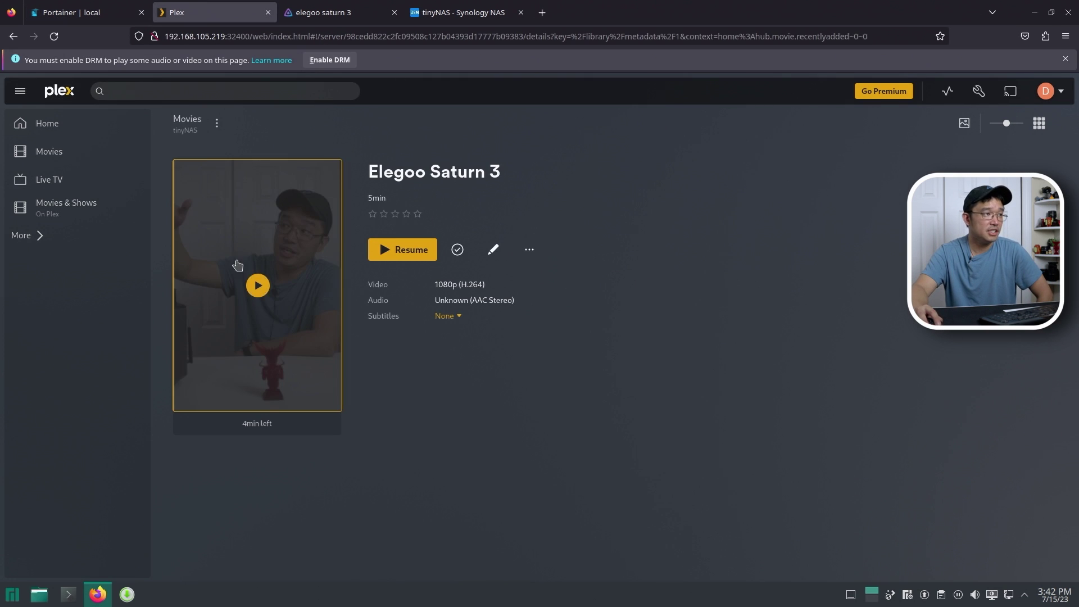
Step: Play Elegoo Saturn 3 from the beginning in Plex and check NAS CPU in Resource Monitor
left_click(283, 230)
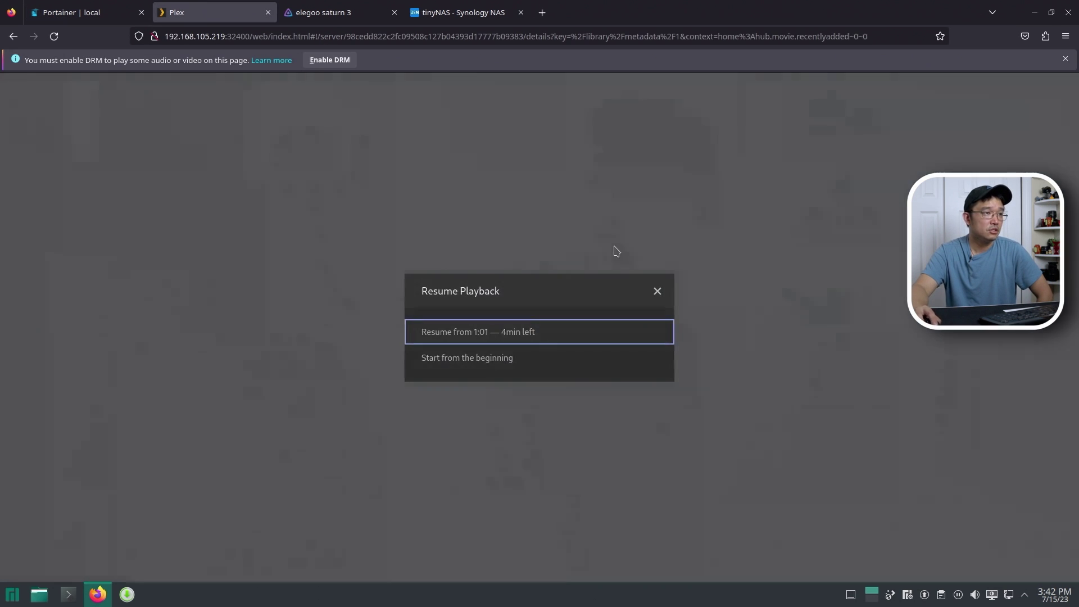
left_click(479, 358)
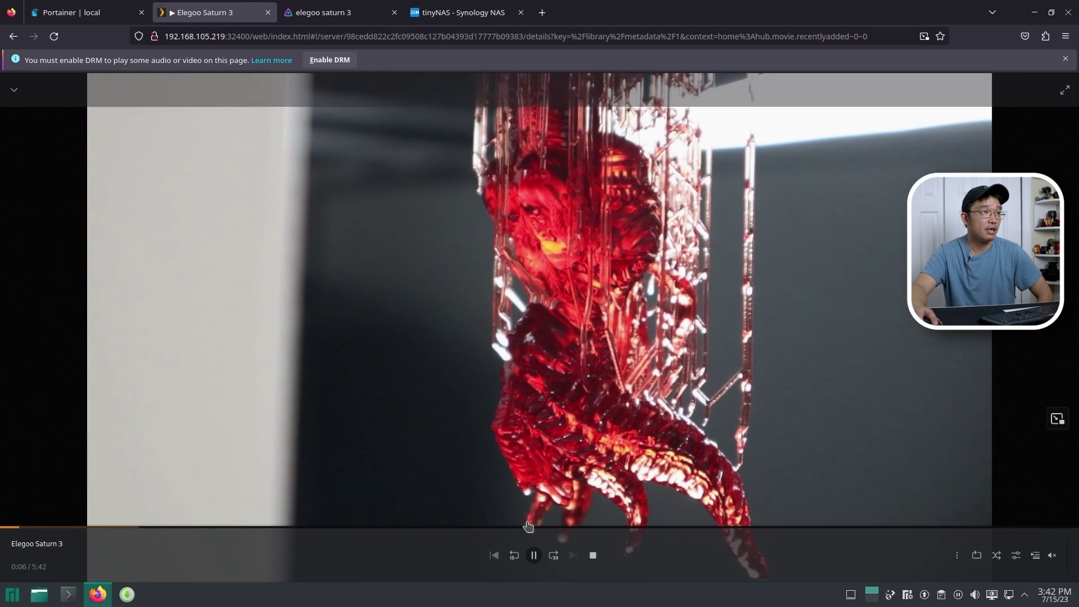
left_click(496, 8)
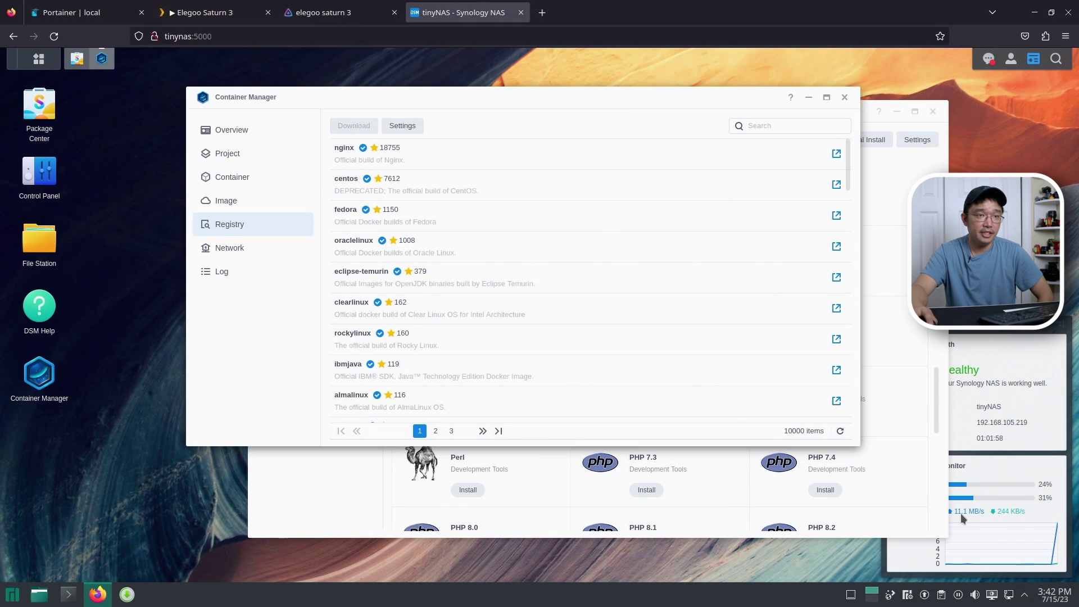
left_click(980, 336)
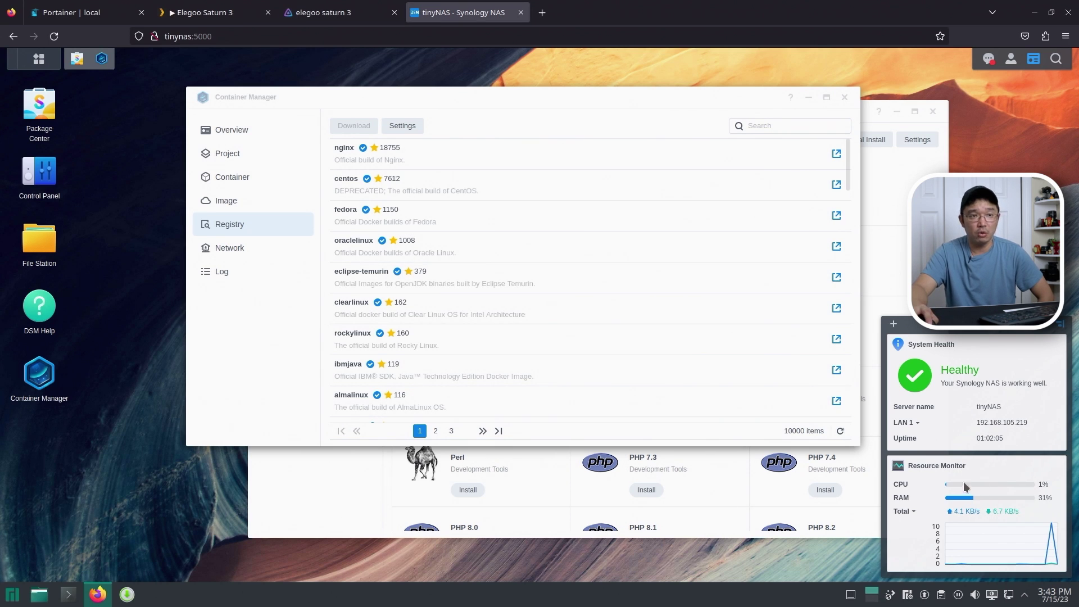
left_click(329, 7)
left_click(214, 12)
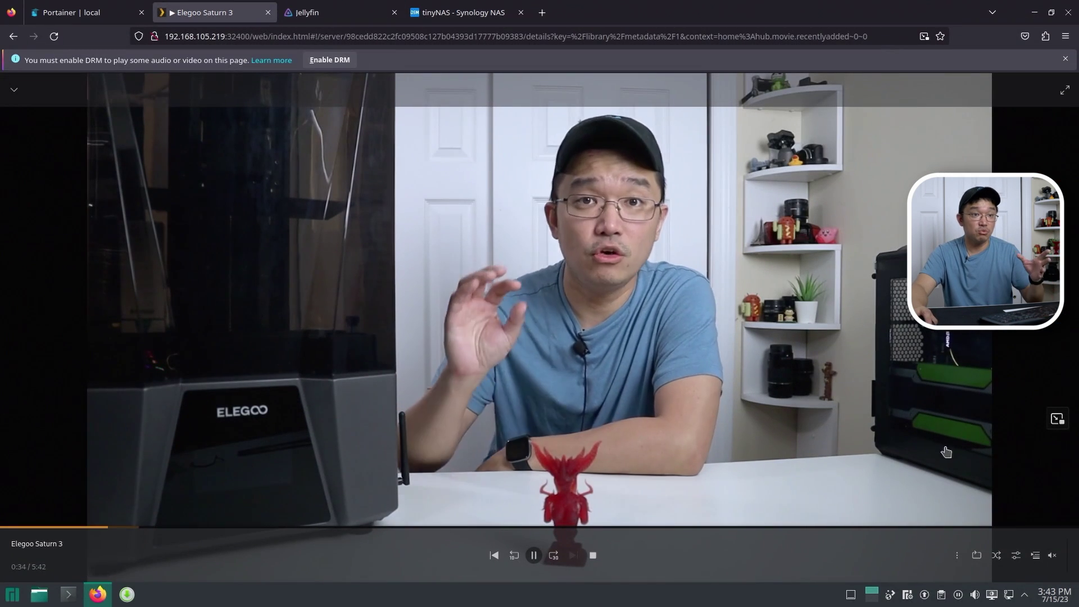
Step: Set Plex playback quality to Convert 720p HD 4 Mbps
left_click(1016, 556)
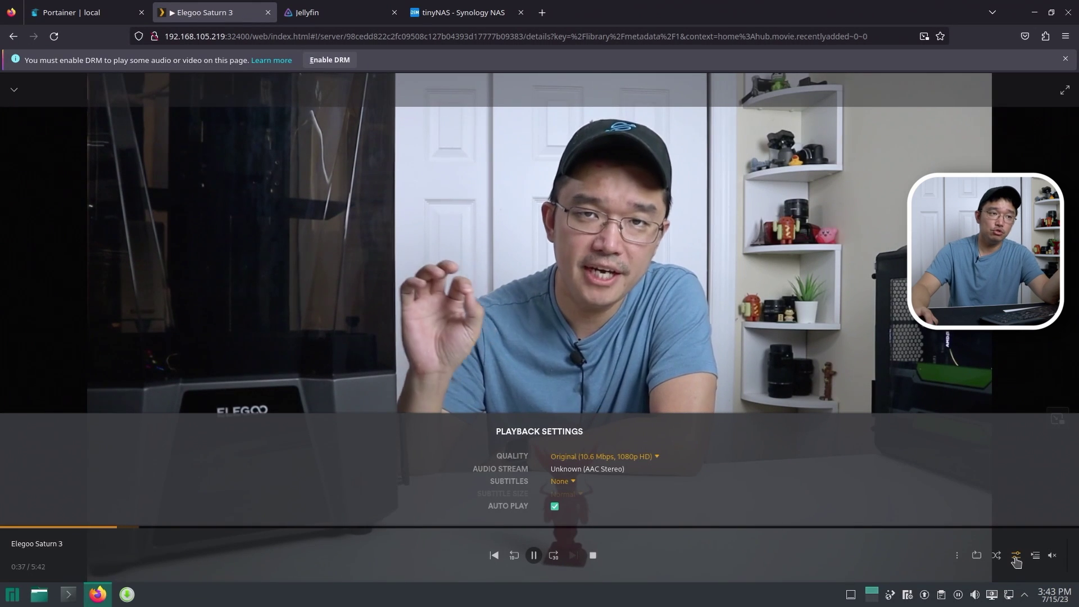
left_click(656, 457)
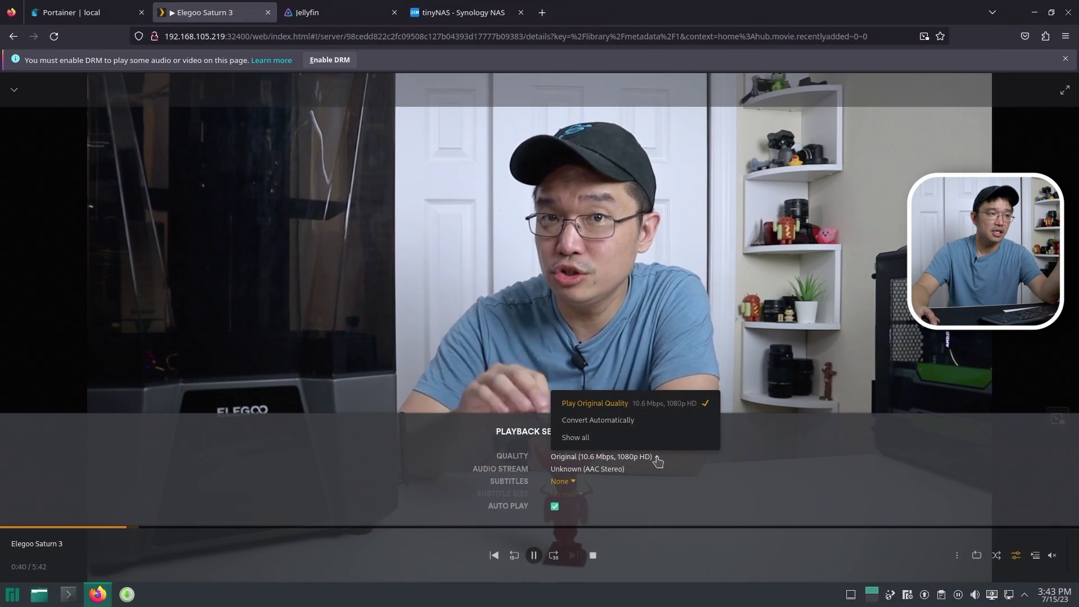
left_click(590, 437)
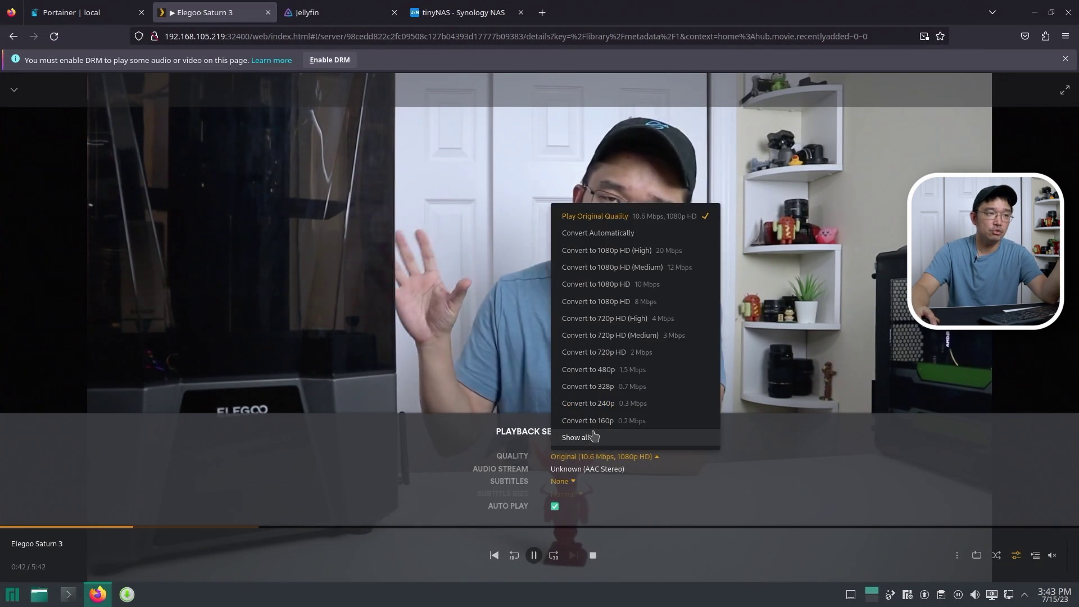
left_click(646, 318)
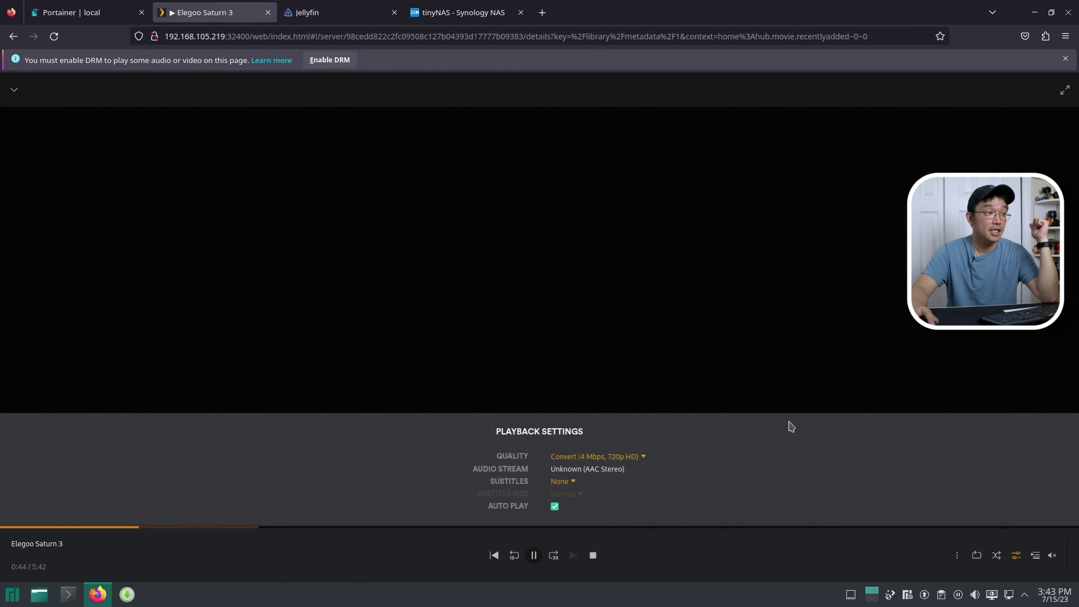
Step: Compare NAS CPU load during transcoding, skip to 0:52, then stop Plex and open Jellyfin
left_click(483, 8)
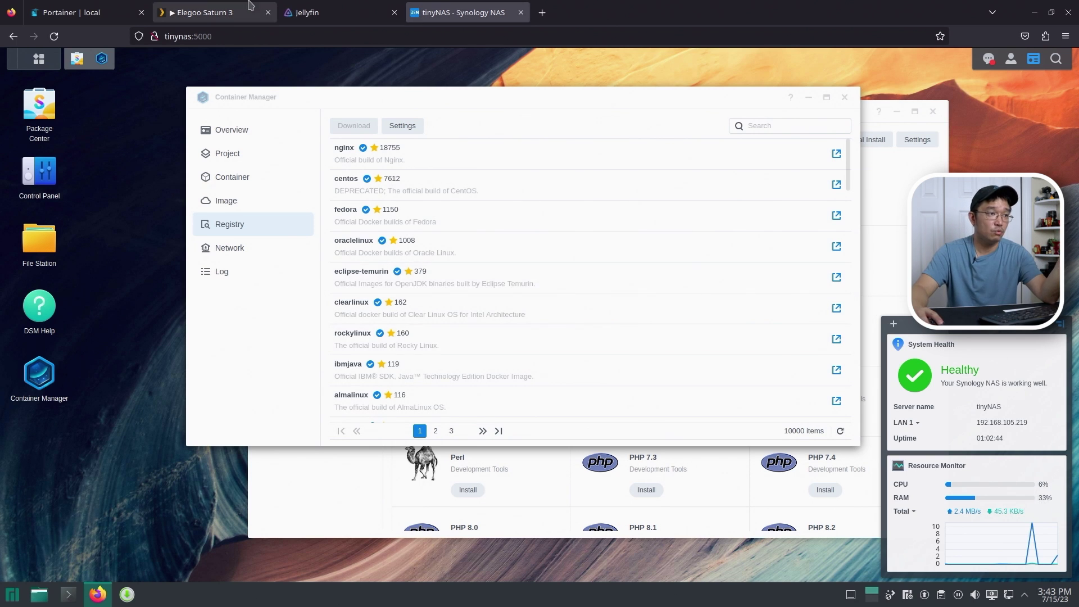
left_click(213, 13)
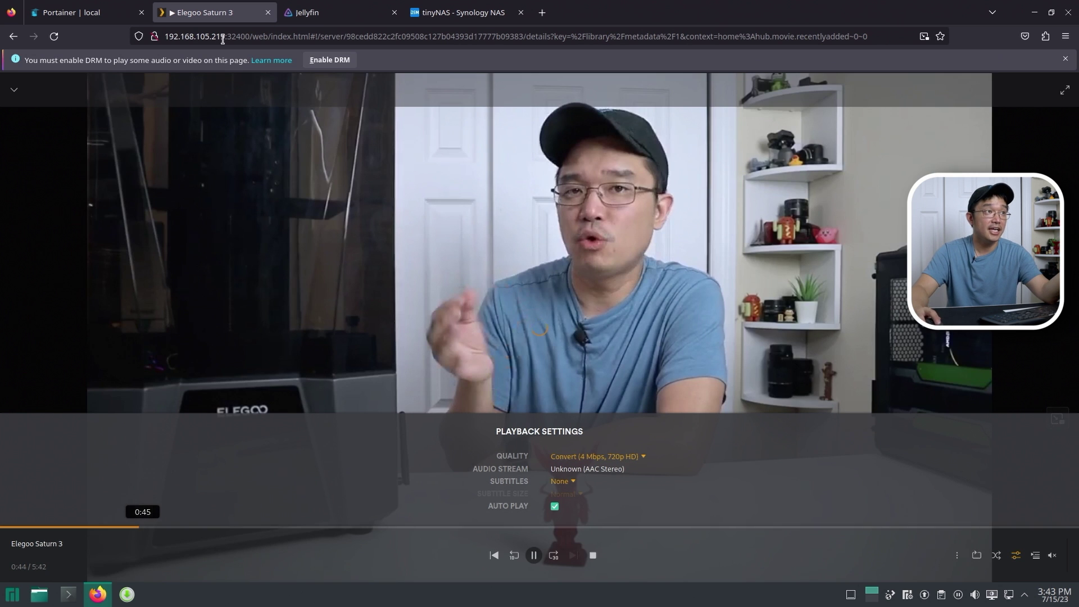
left_click(442, 6)
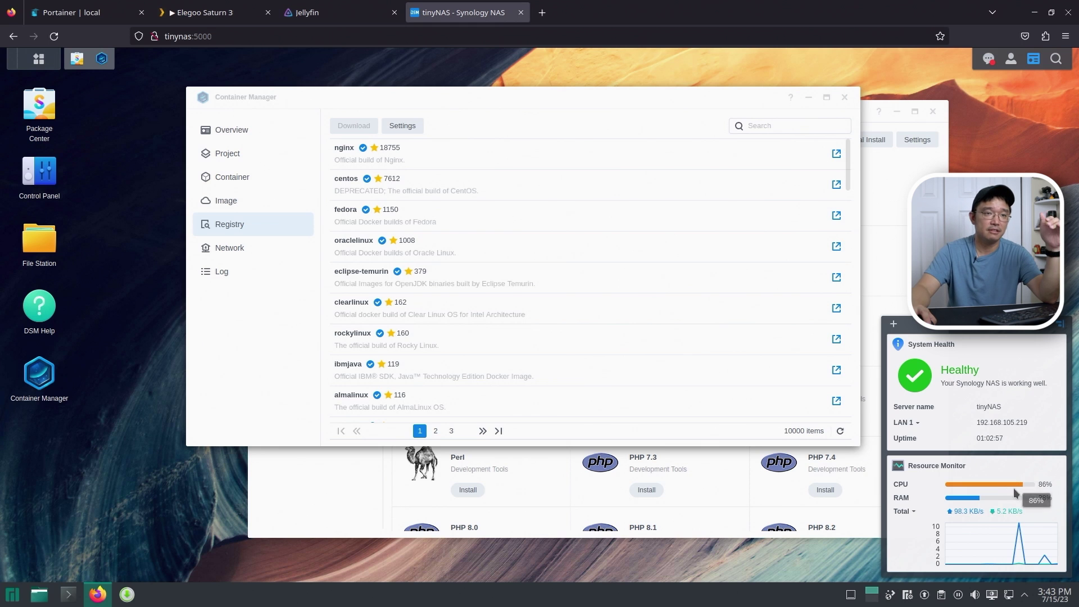
left_click(316, 7)
left_click(248, 9)
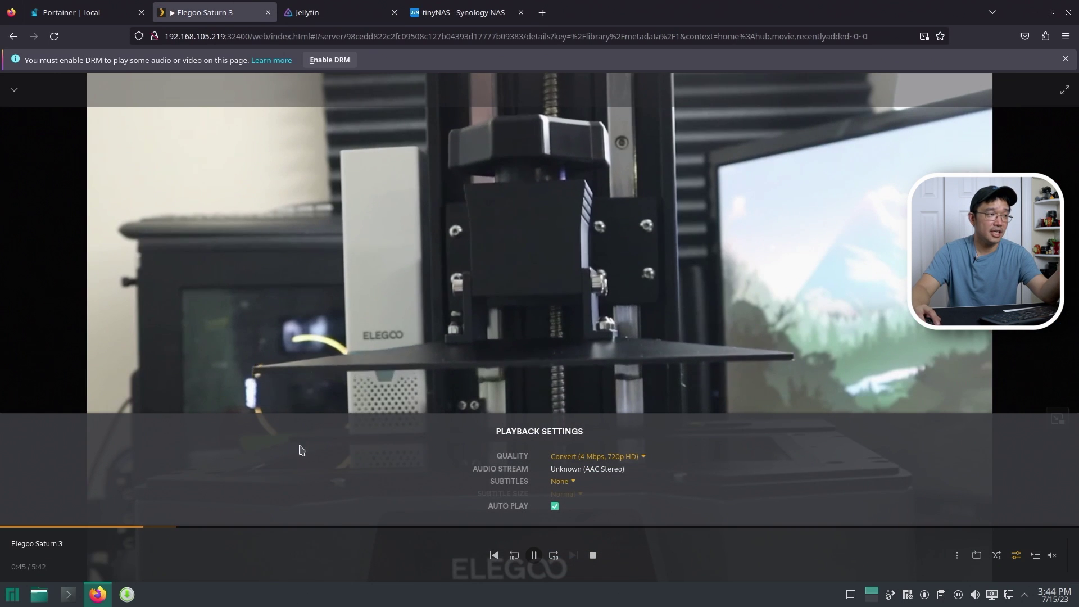
left_click(164, 527)
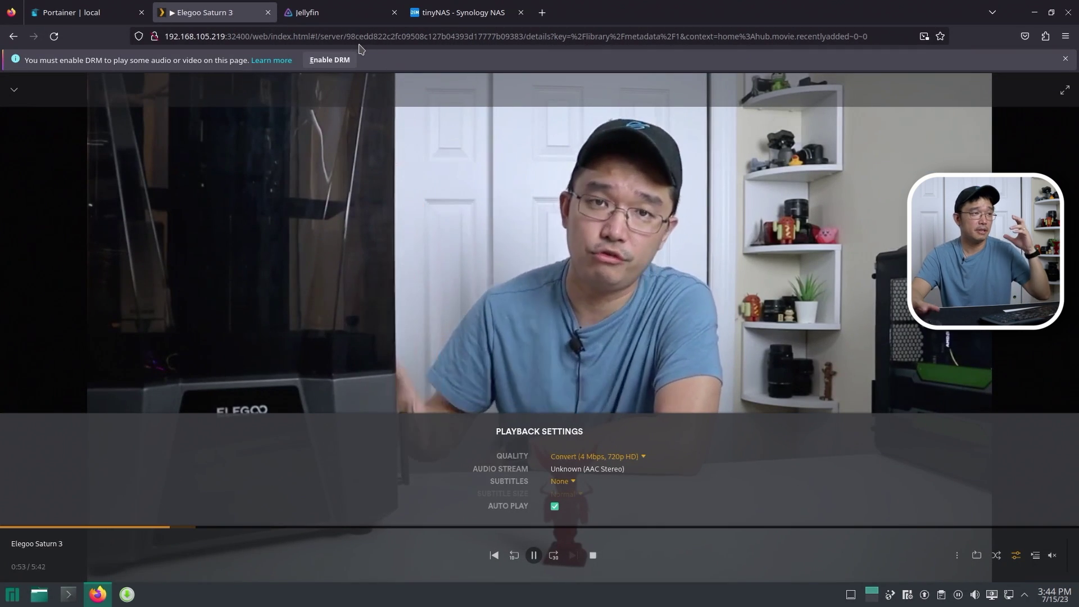
left_click(439, 4)
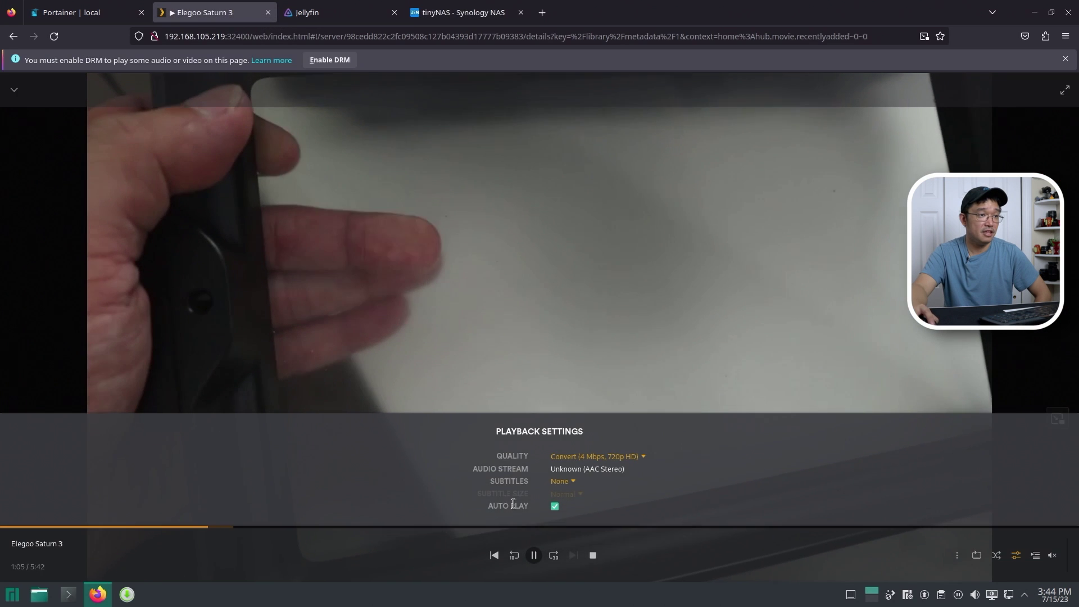
key("Escape")
left_click(300, 4)
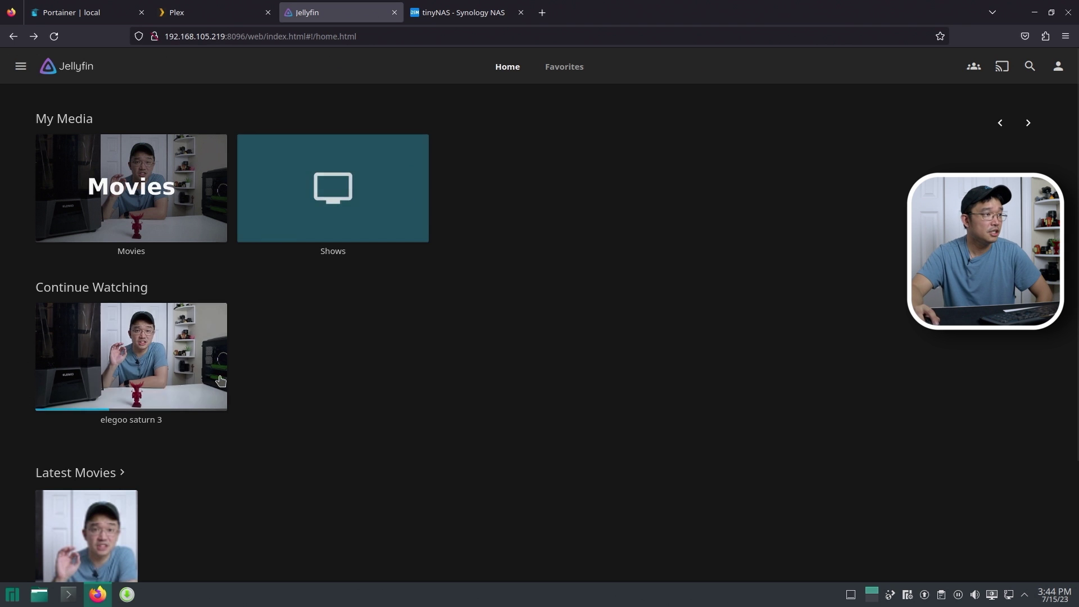
Step: Resume elegoo saturn 3 from Continue Watching and check NAS CPU load twice
left_click(167, 321)
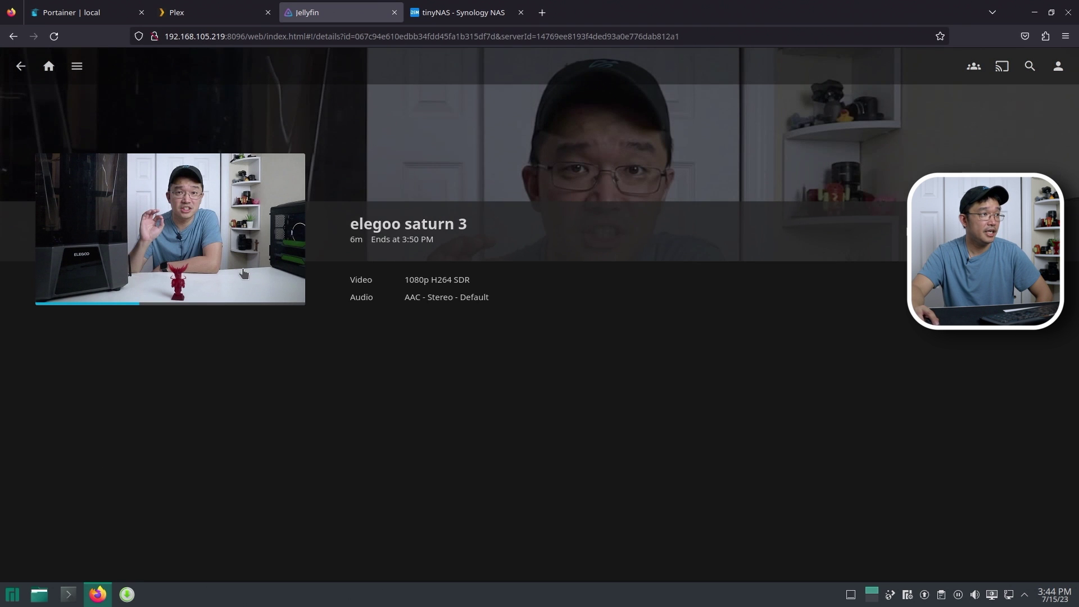
left_click(189, 246)
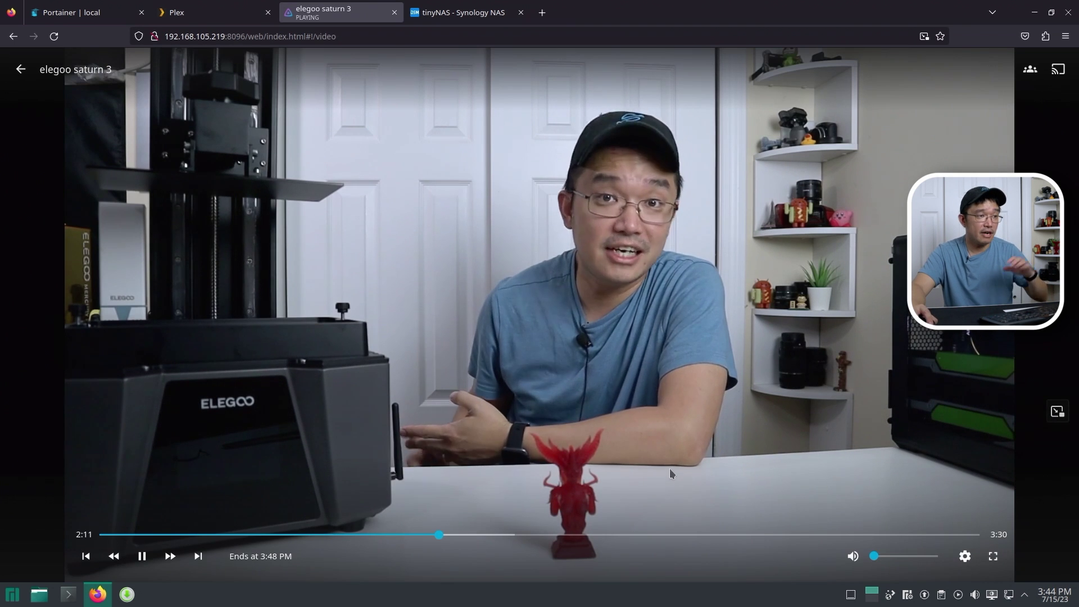
left_click(472, 5)
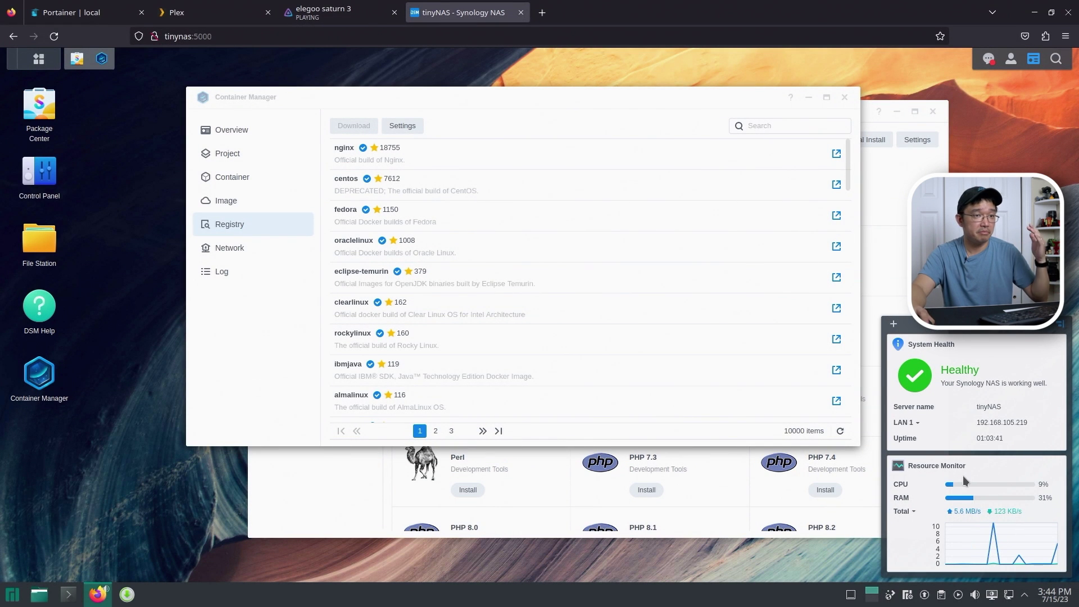
left_click(331, 13)
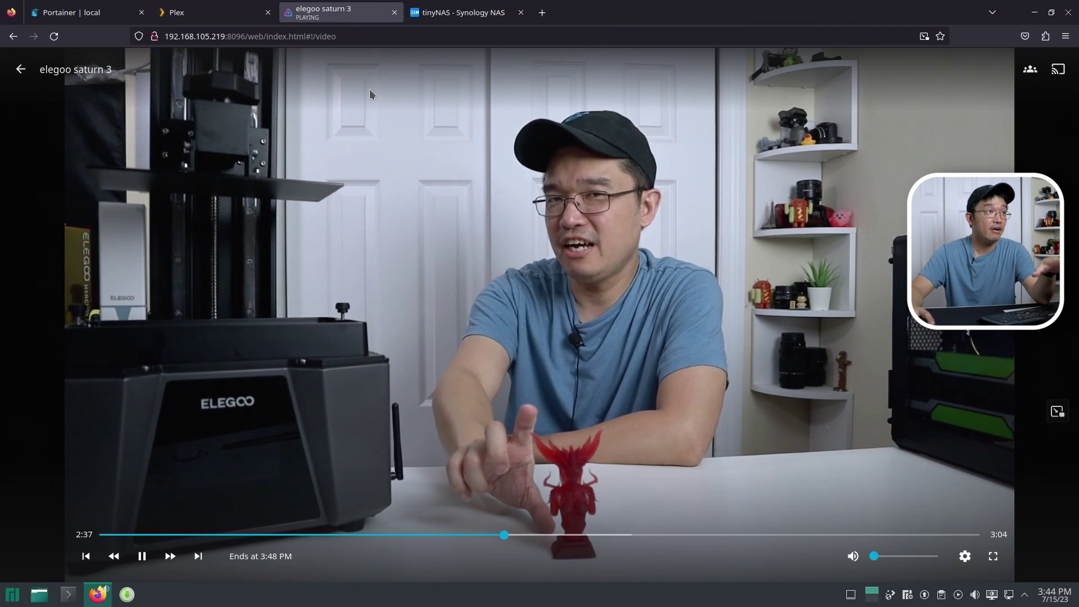
left_click(468, 6)
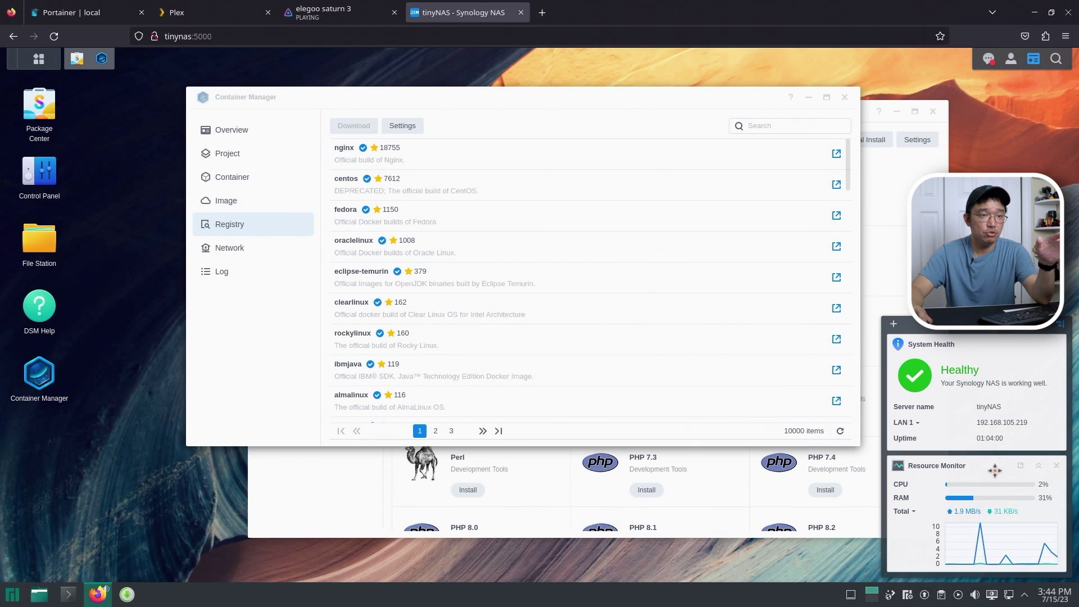
left_click(337, 11)
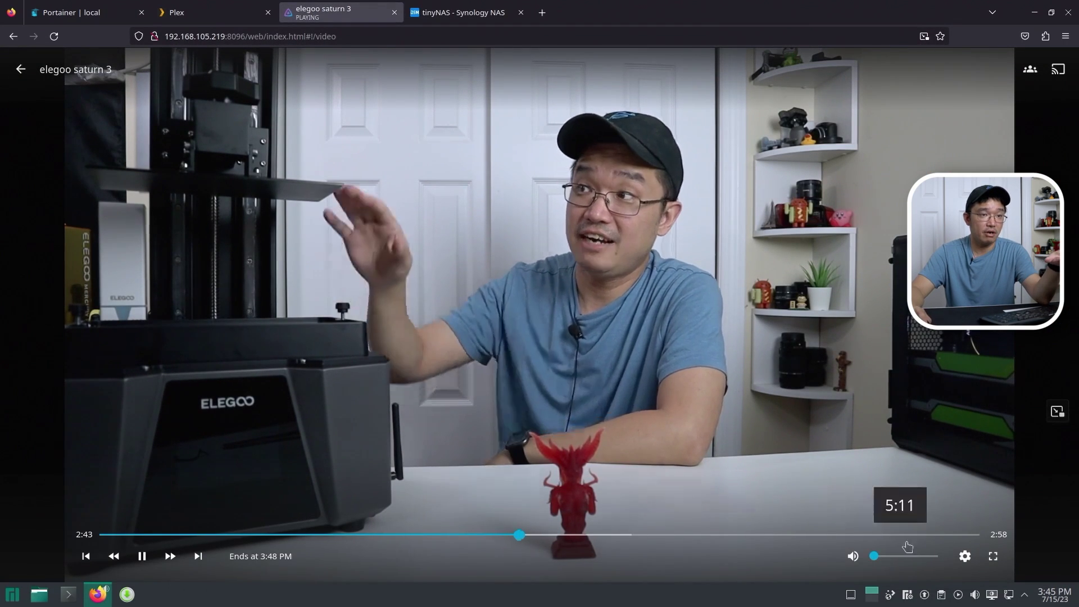
Step: Switch Jellyfin playback quality to 720p - 4 Mbps and check CPU load again
left_click(965, 556)
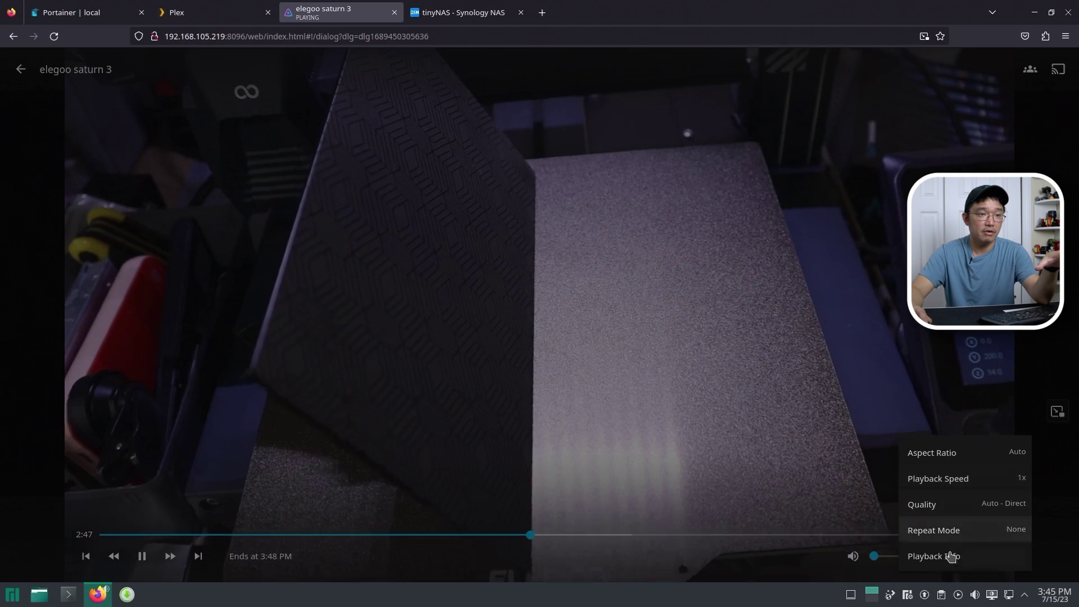
left_click(927, 504)
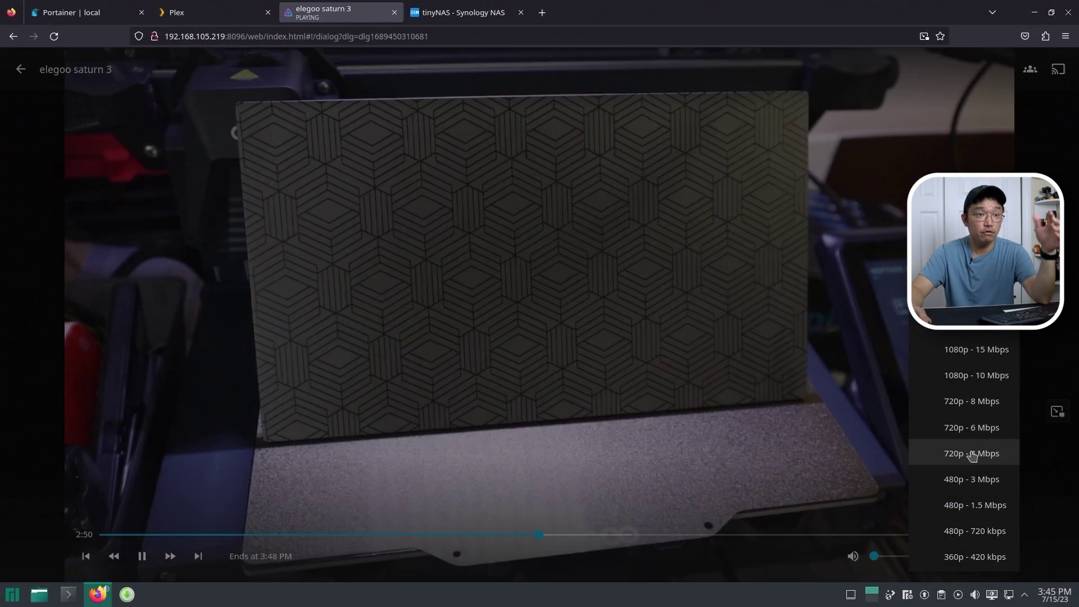
left_click(972, 453)
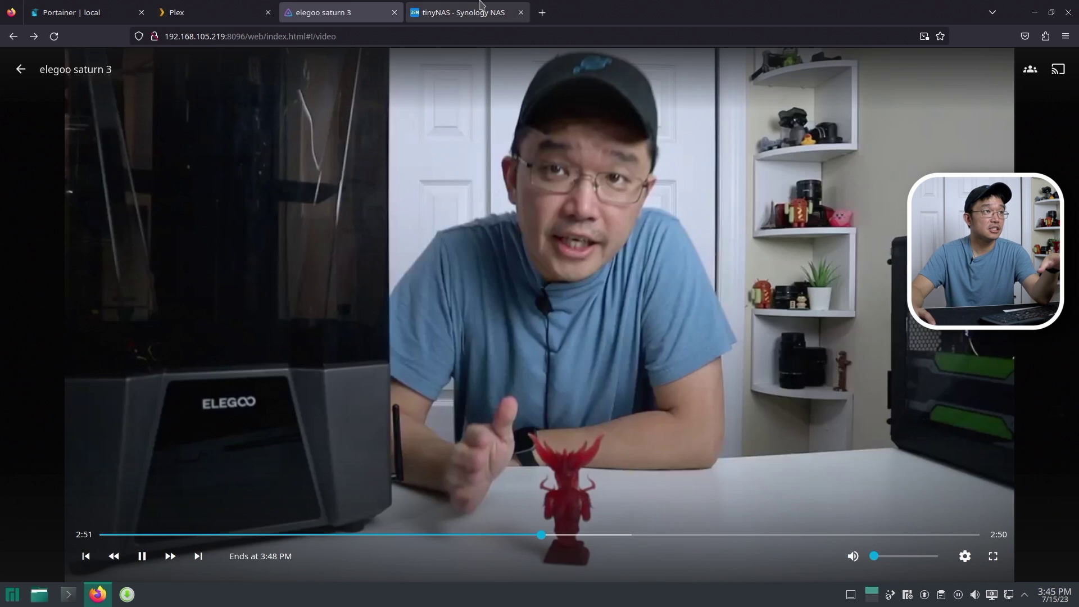
left_click(458, 12)
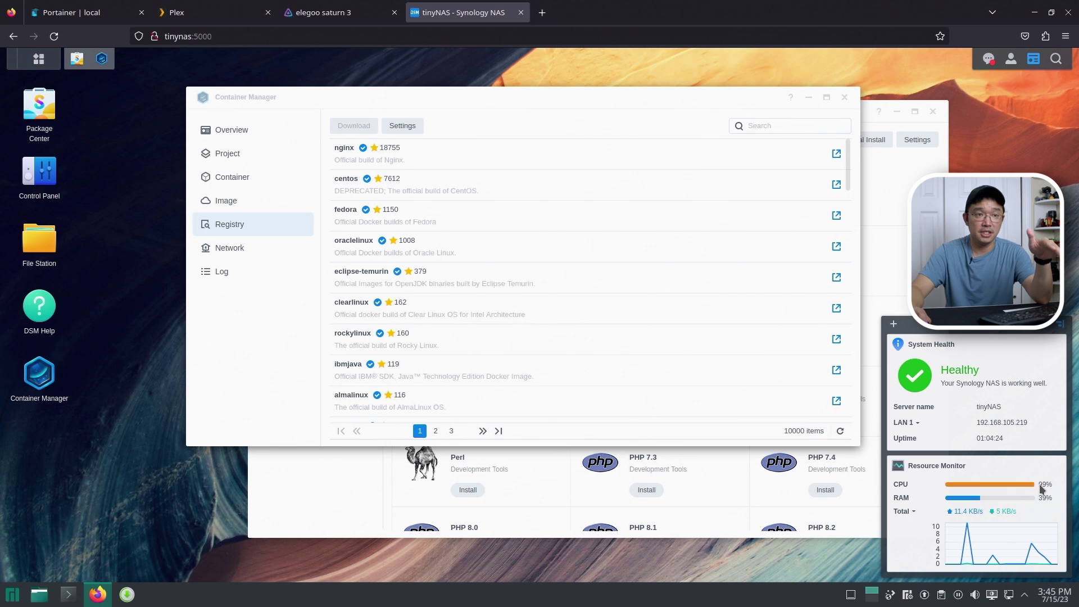
Step: Read 99% CPU in Resource Monitor, glance at Jellyfin, then return to the NAS dashboard
mouse_move(1034, 484)
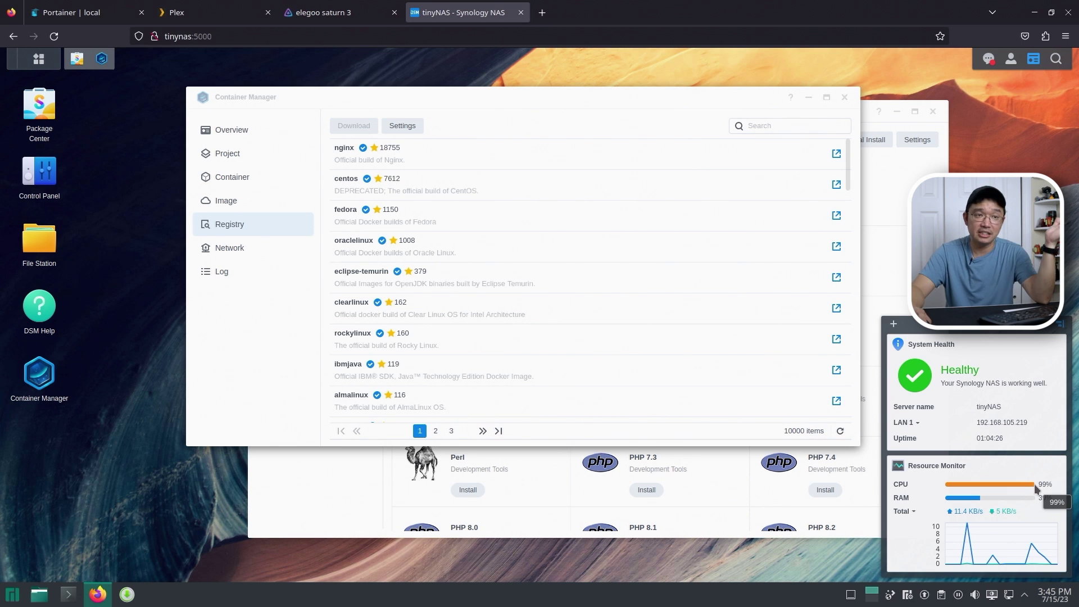
key("ctrl+shift+Tab")
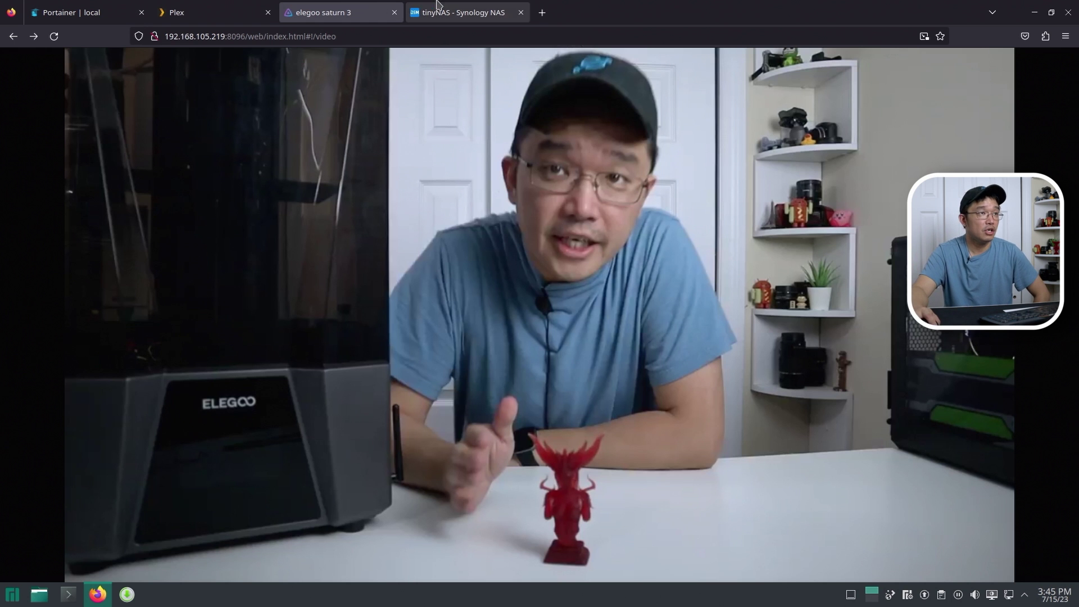
left_click(496, 25)
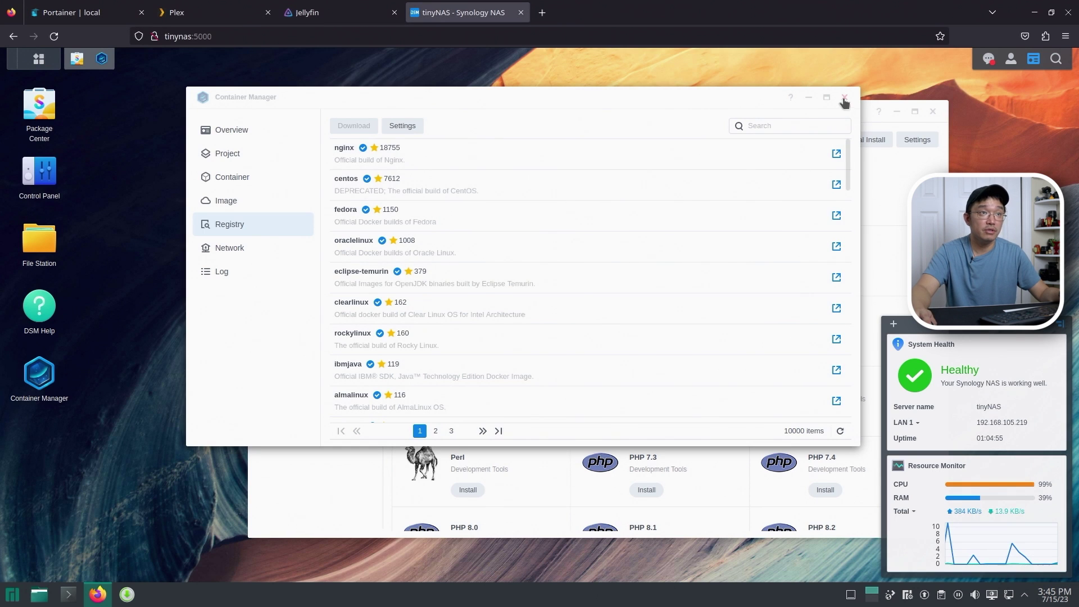
Step: Close the Container Manager and Package Center windows, leaving the bare DSM desktop with CPU at 9%
left_click(845, 99)
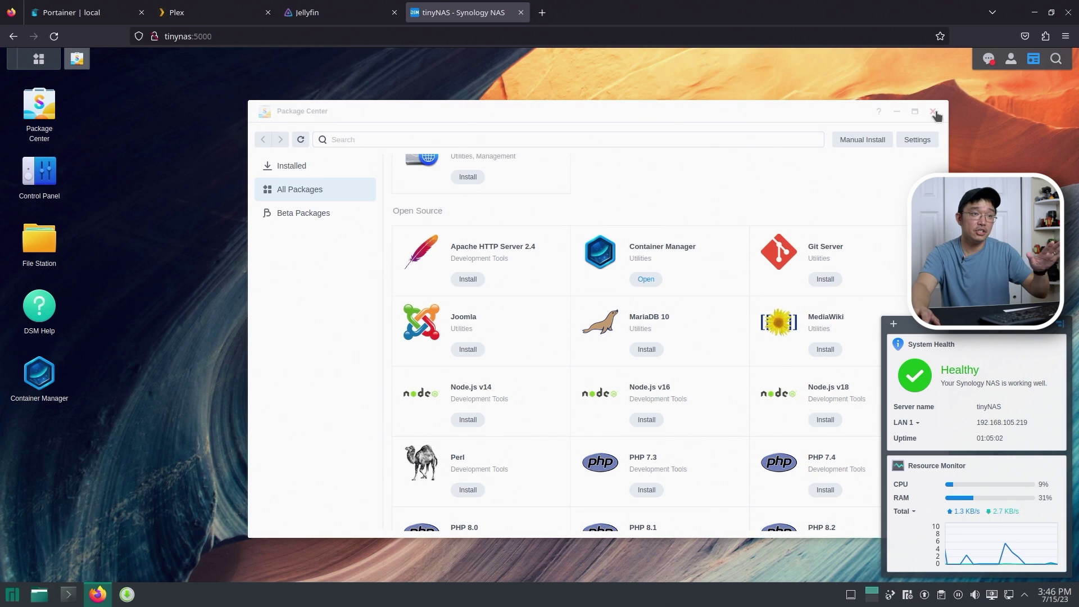
left_click(934, 113)
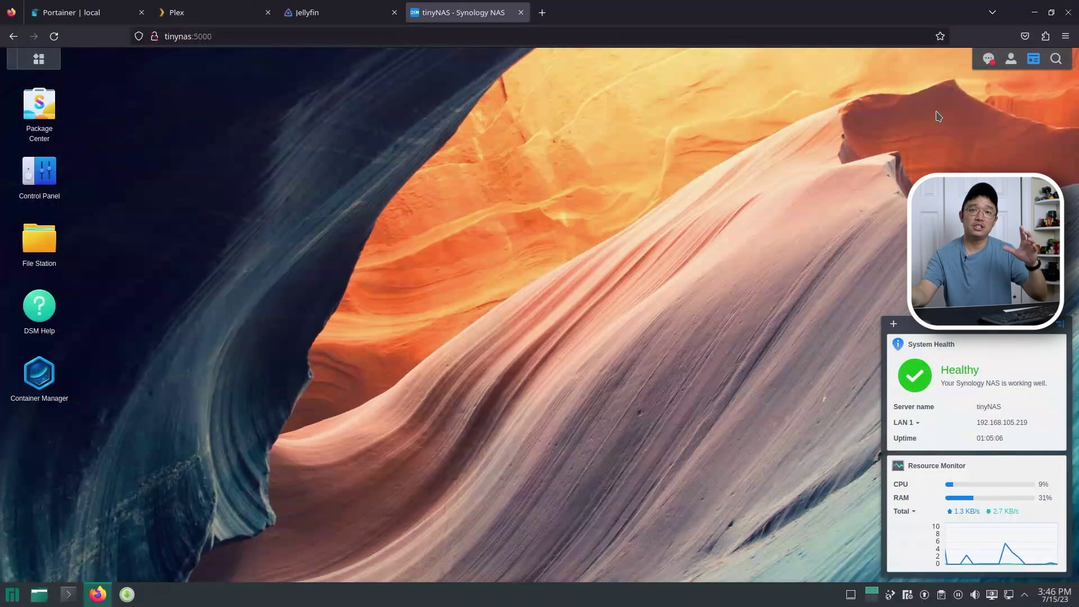